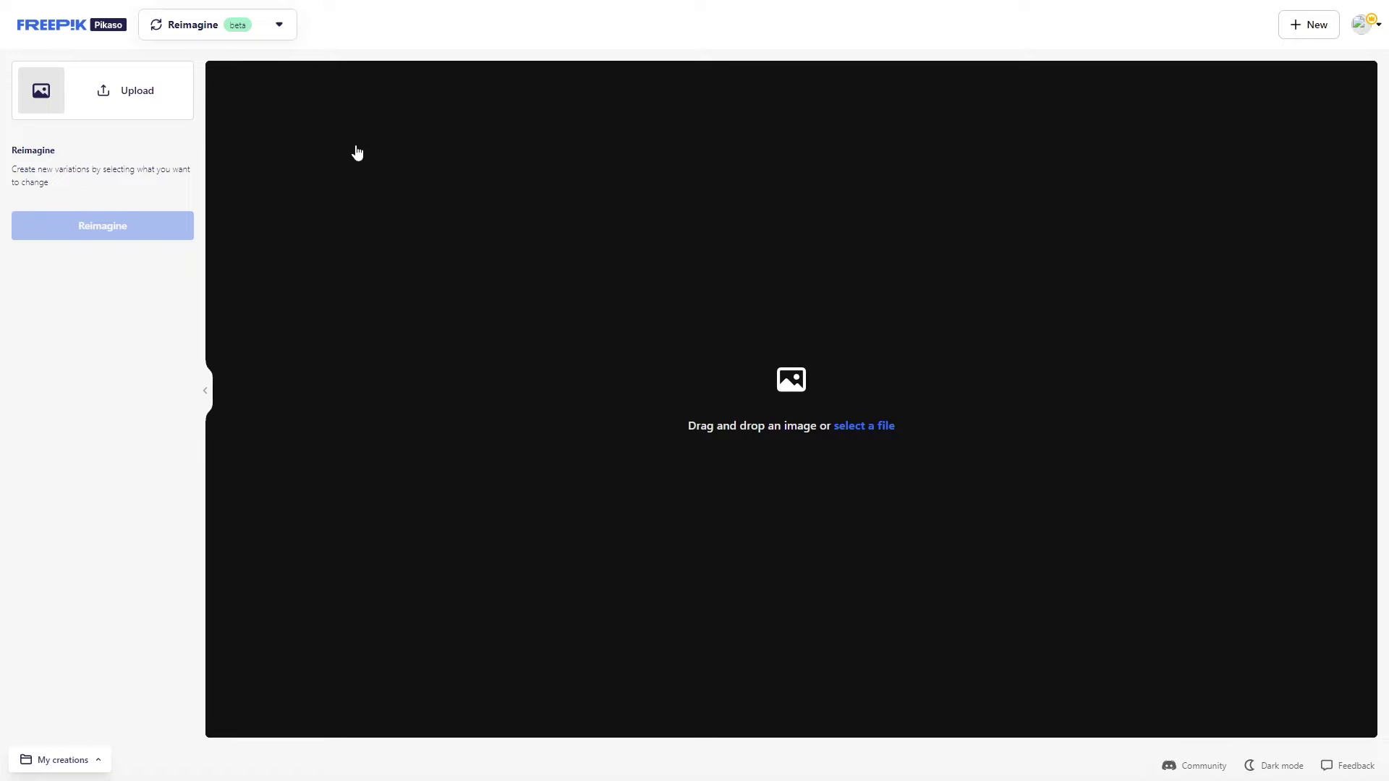
# Upload the bearded man's portrait photo to generate six reimagined variations.
pyautogui.click(127, 99)
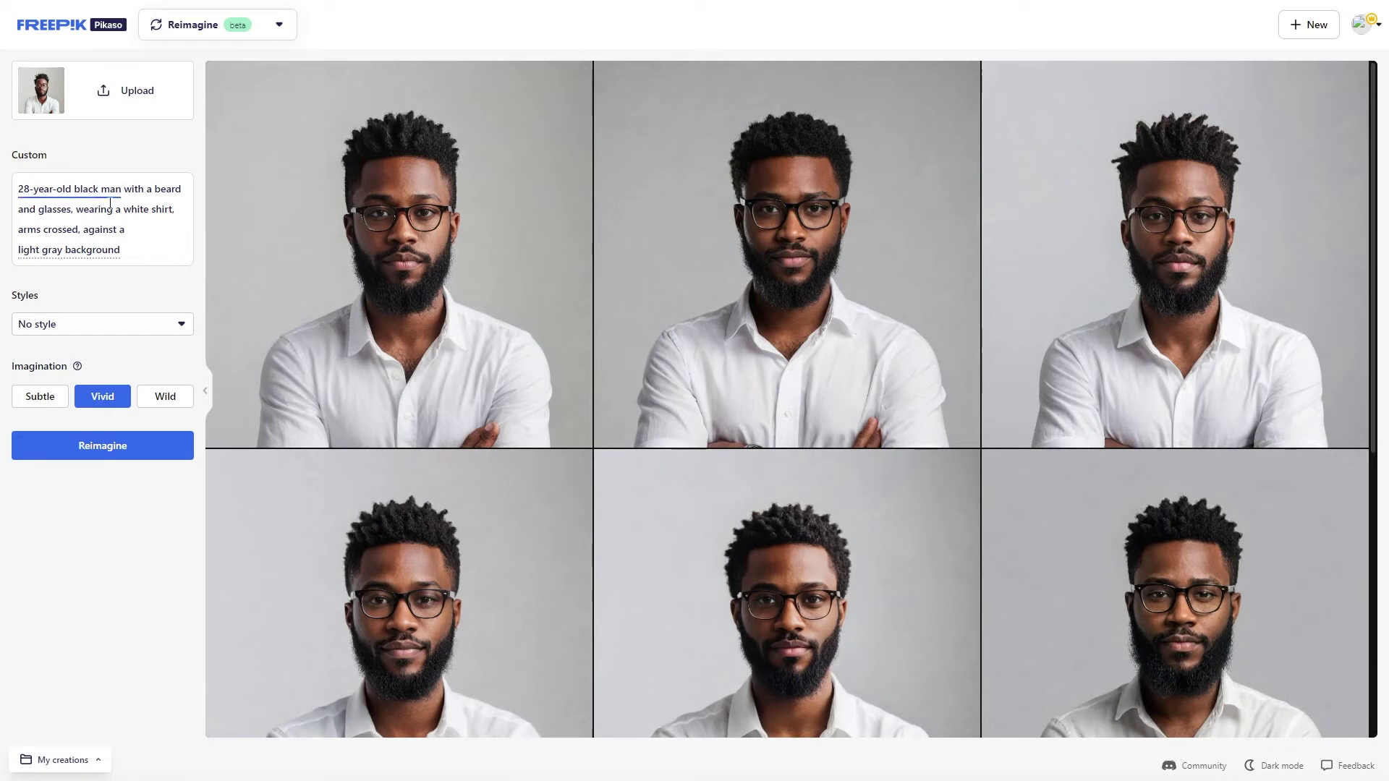
# Keep No style, set imagination to Subtle and regenerate the portrait variations.
pyautogui.click(80, 209)
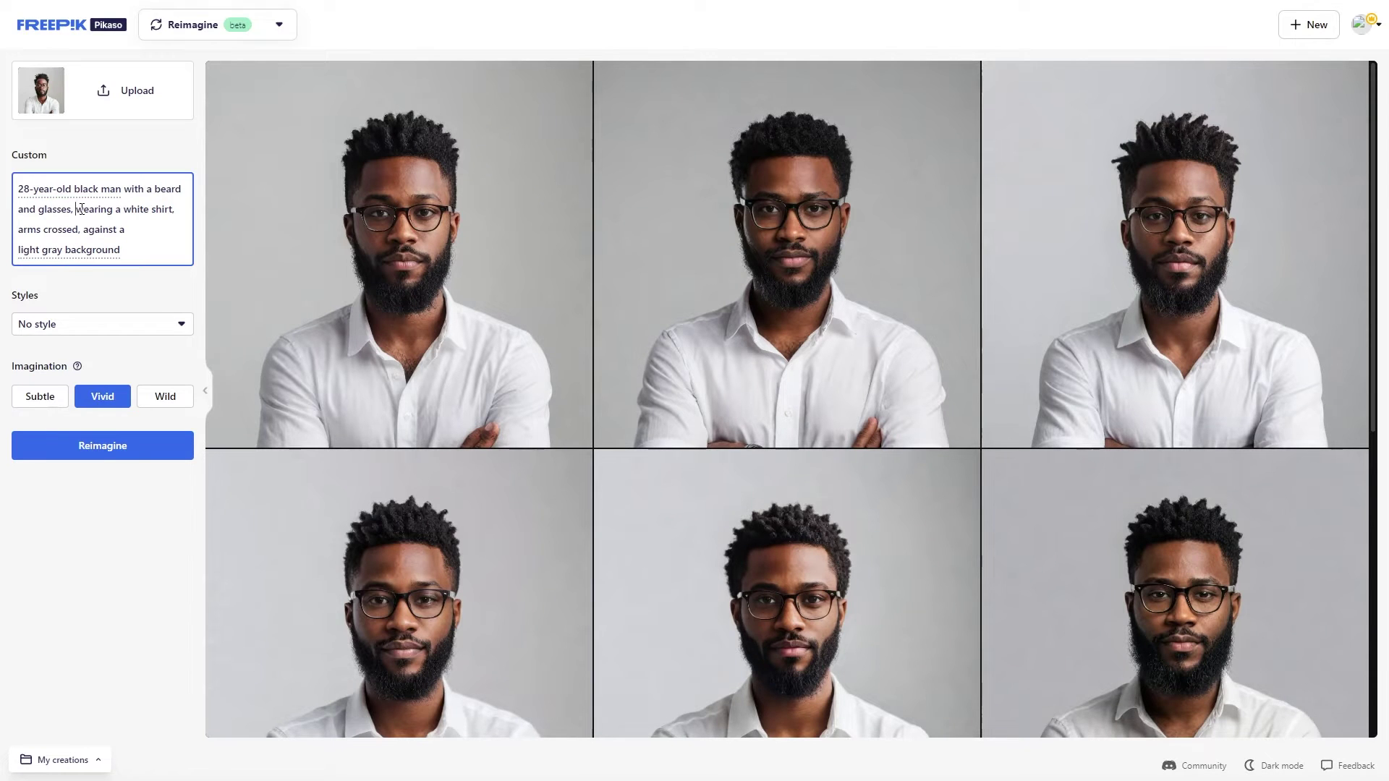
pyautogui.scroll(-3, 744, 310)
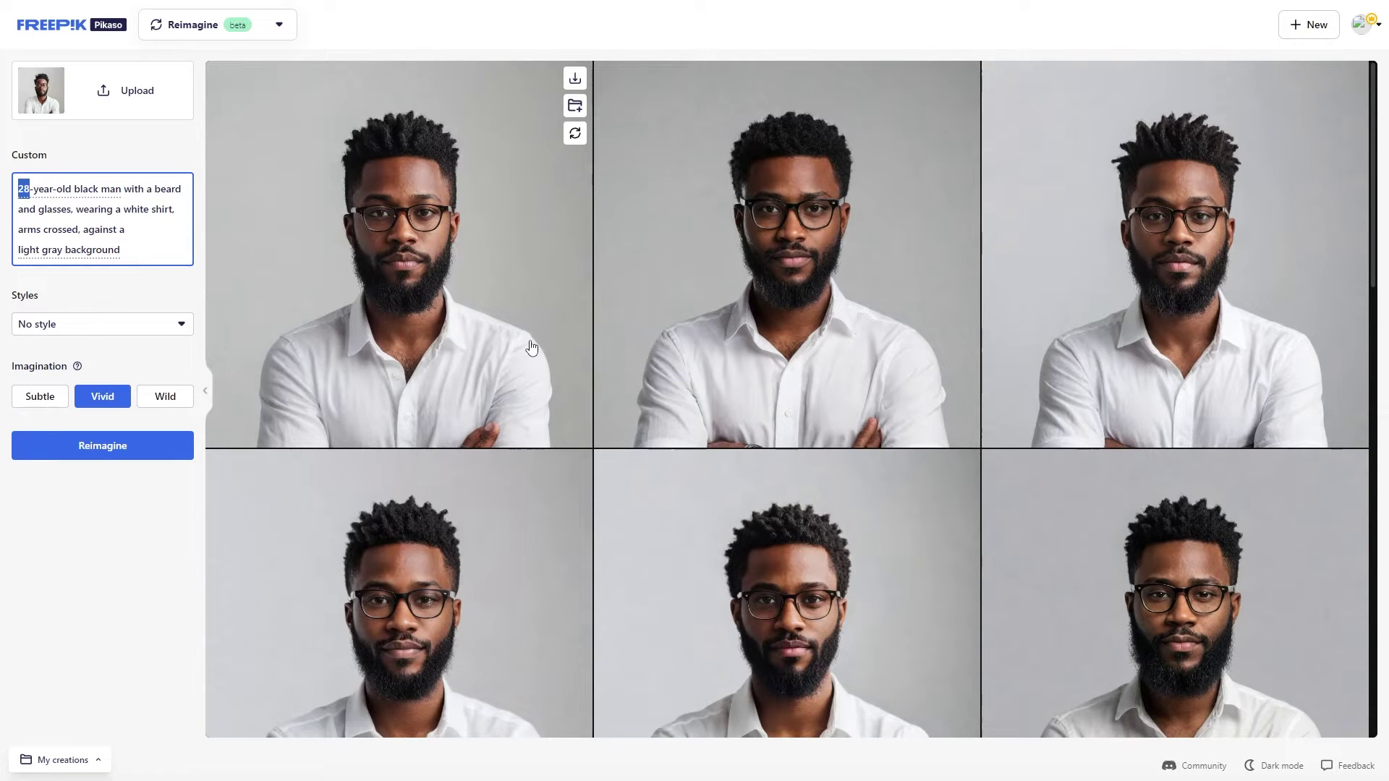
pyautogui.click(98, 327)
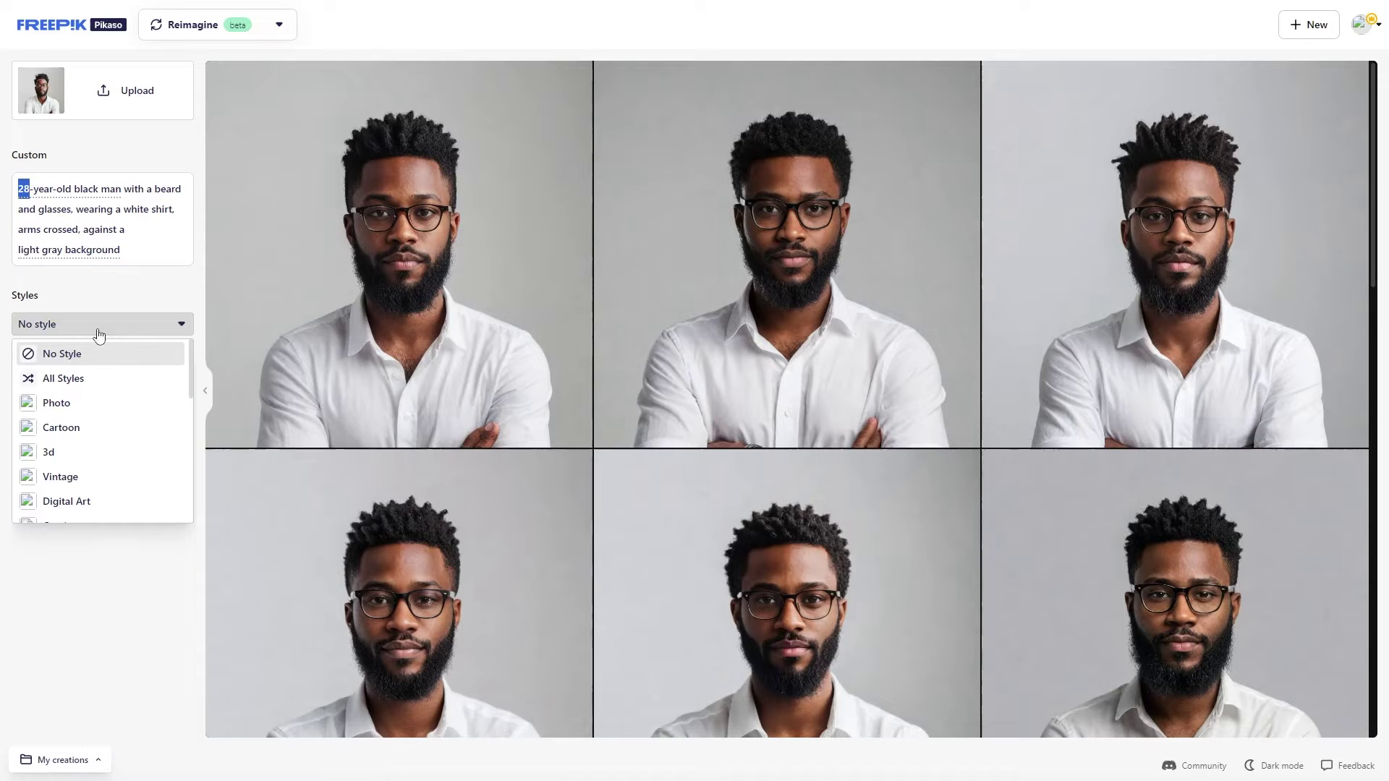
pyautogui.click(73, 325)
pyautogui.click(105, 324)
pyautogui.click(169, 318)
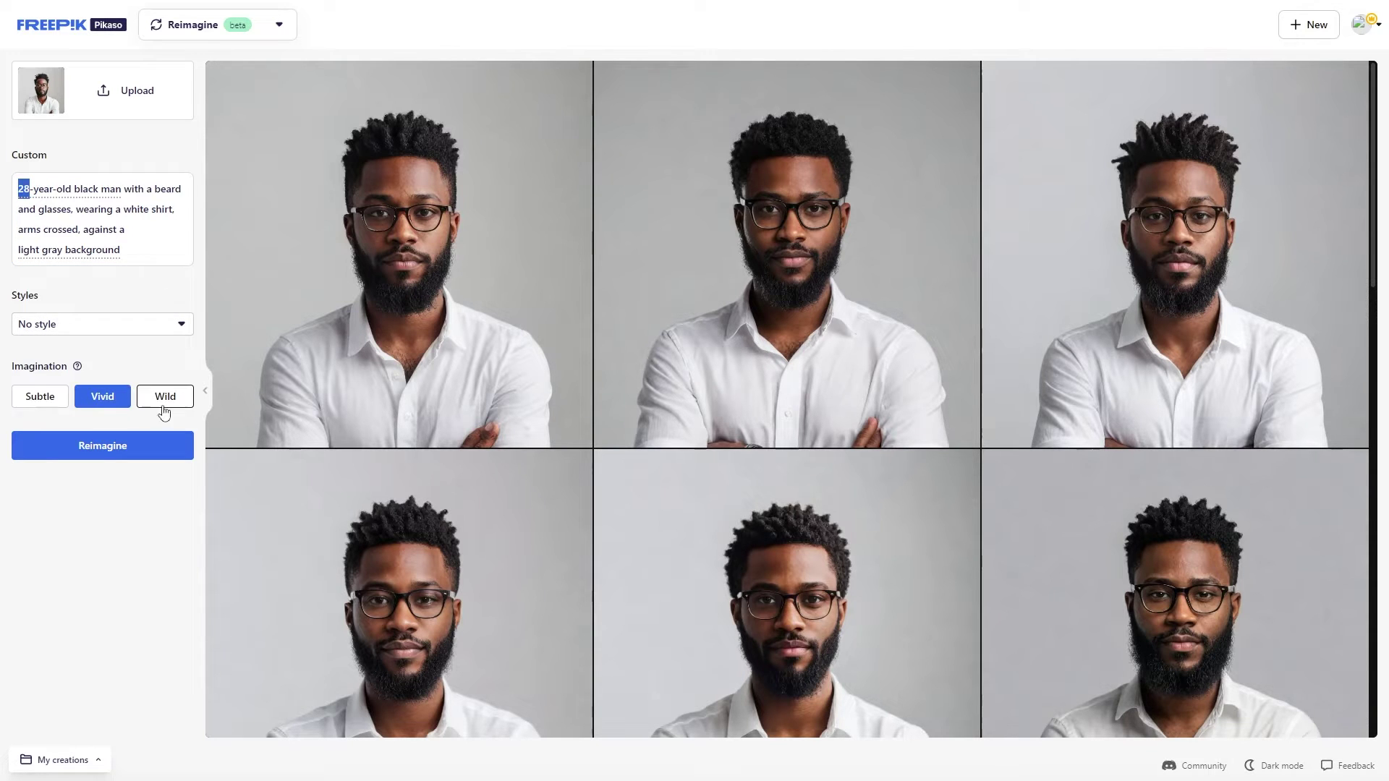
pyautogui.click(40, 396)
pyautogui.click(102, 467)
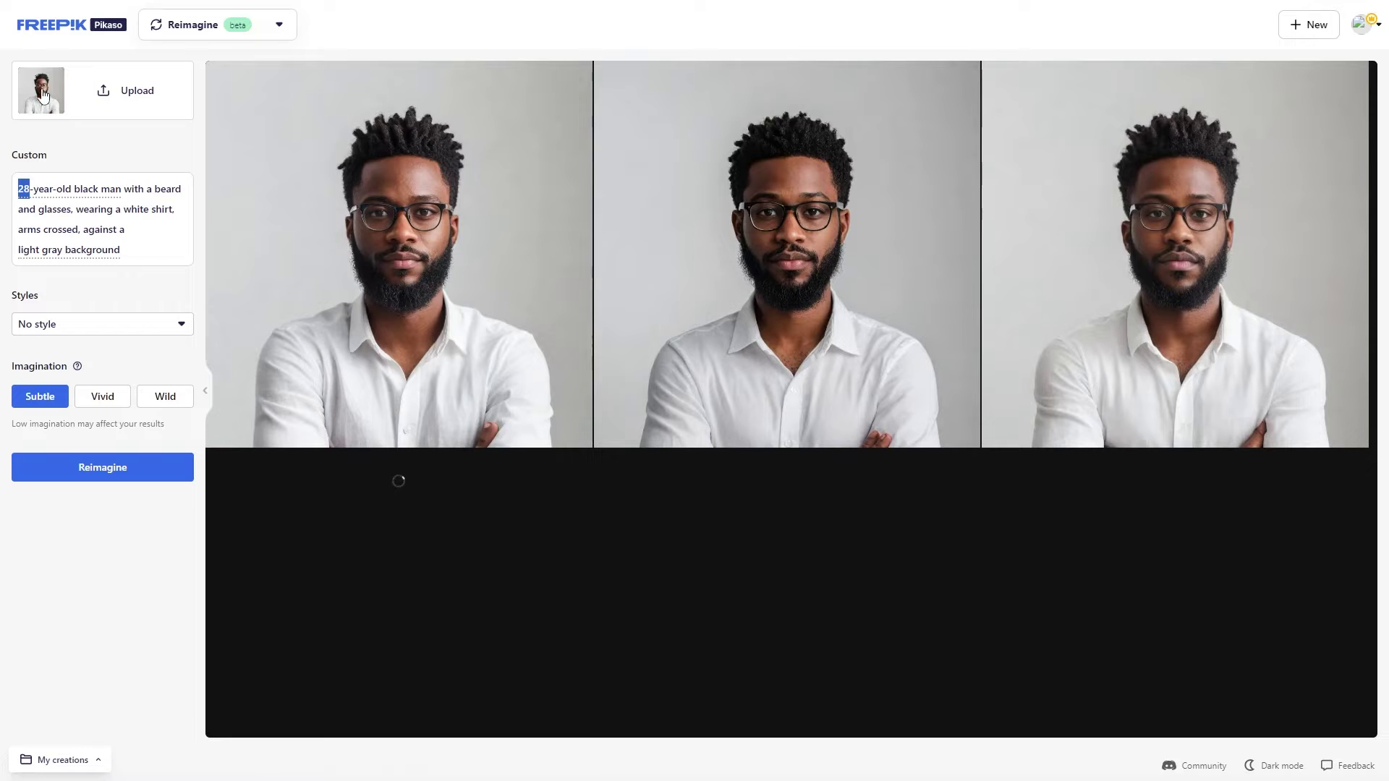
# Regenerate the portrait at Wild imagination and scroll through the new variations.
pyautogui.scroll(-1, 620, 316)
pyautogui.scroll(1, 620, 316)
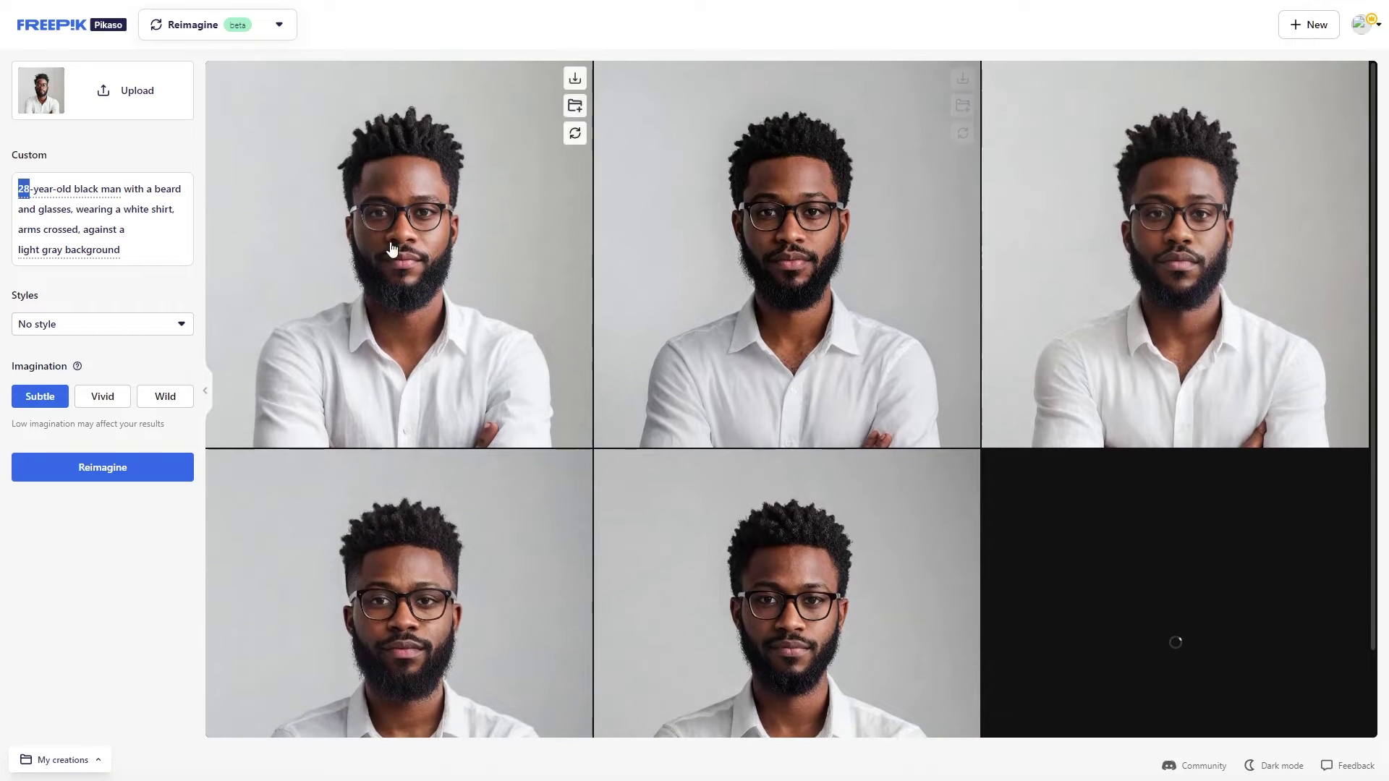
pyautogui.click(156, 398)
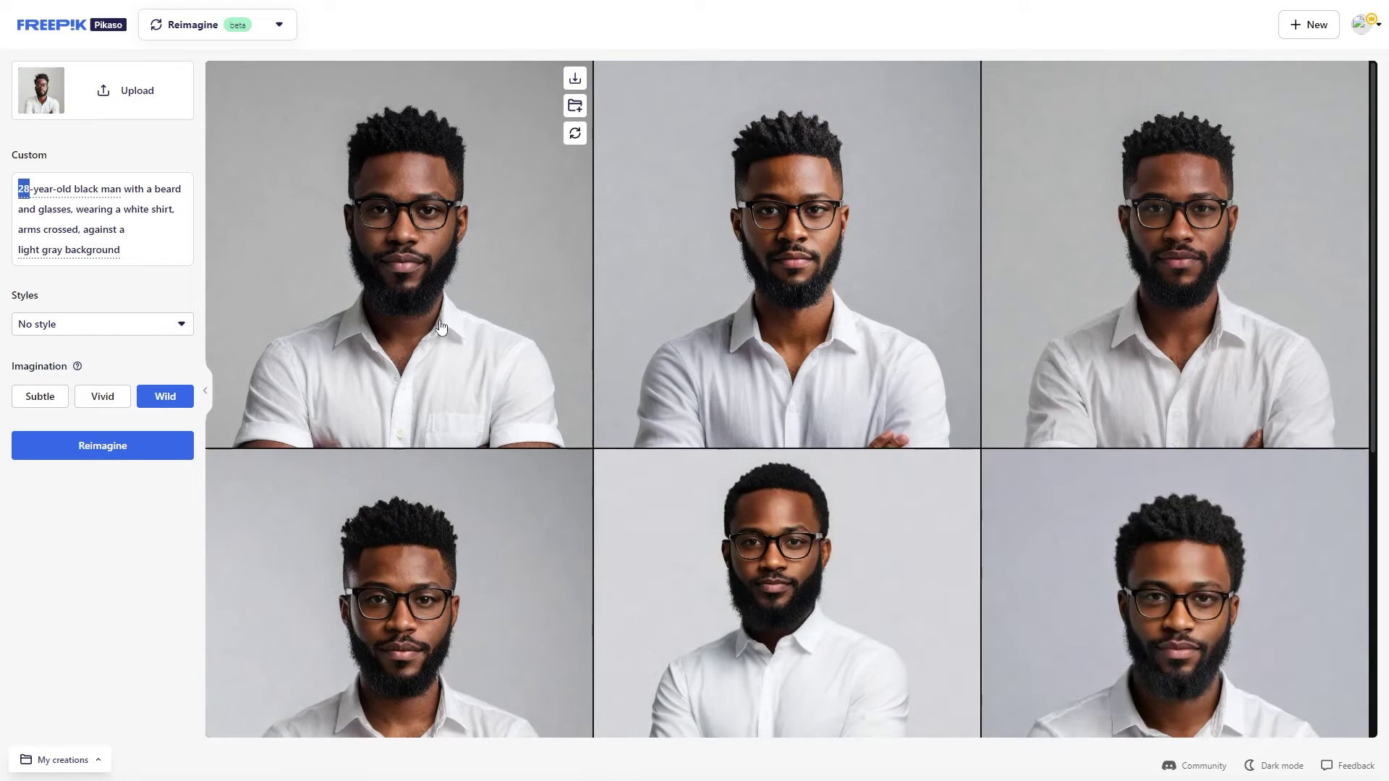
pyautogui.scroll(-5, 504, 186)
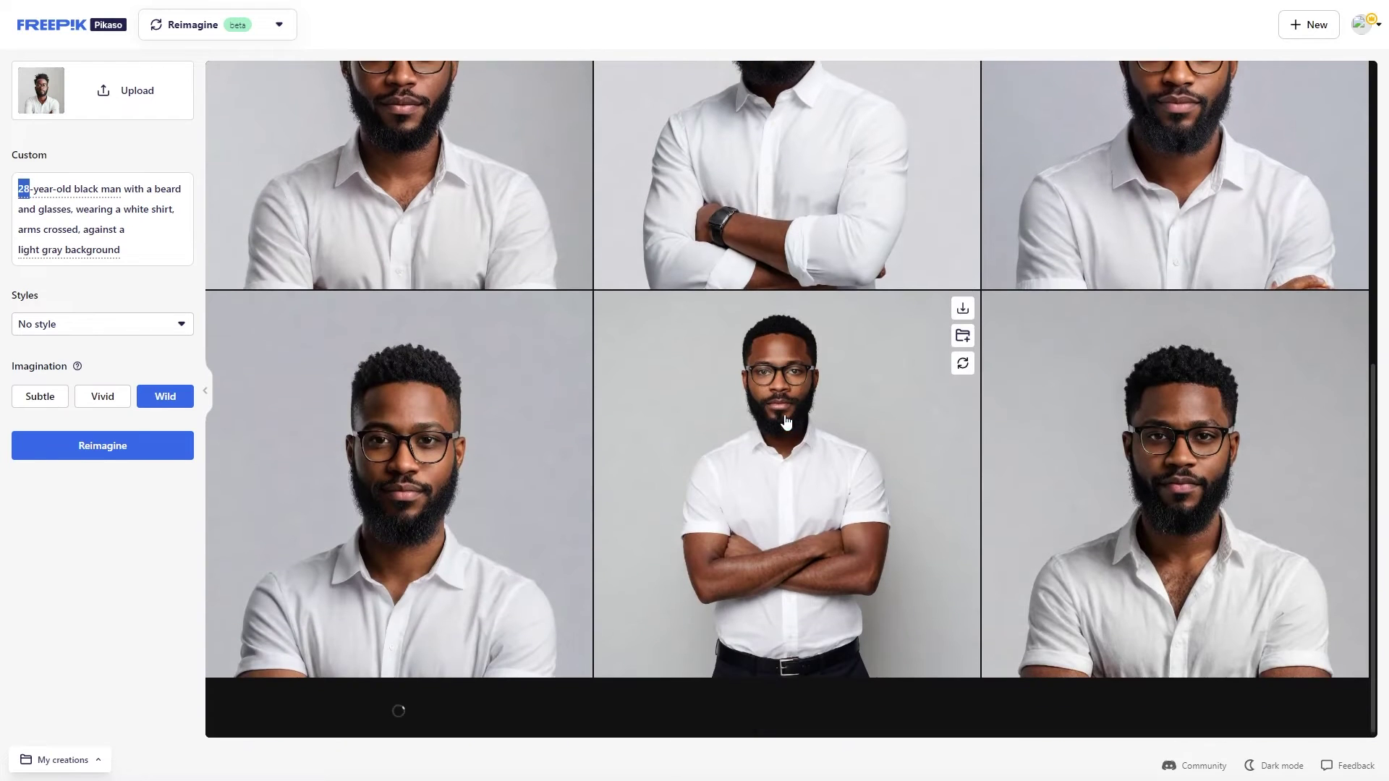
pyautogui.scroll(-10, 504, 366)
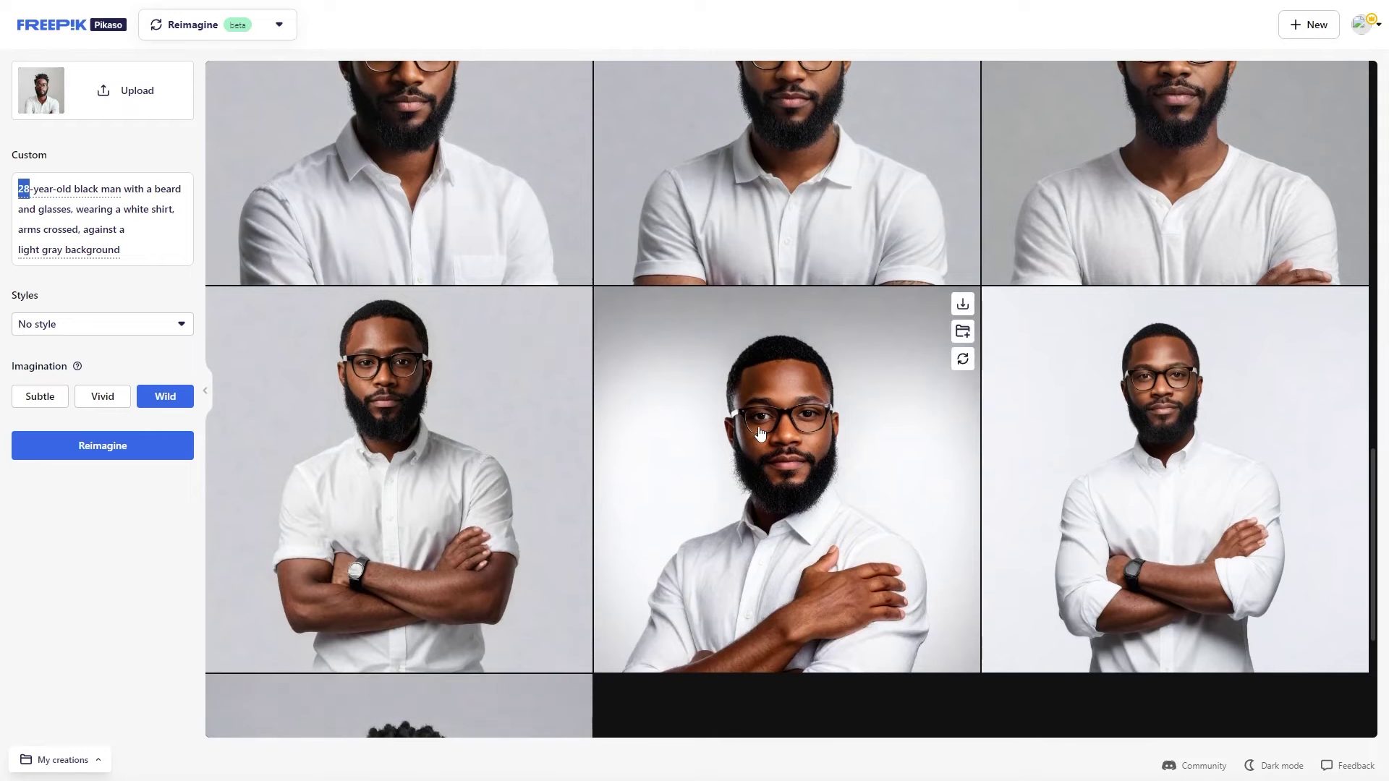
pyautogui.scroll(-5, 732, 435)
pyautogui.scroll(15, 687, 409)
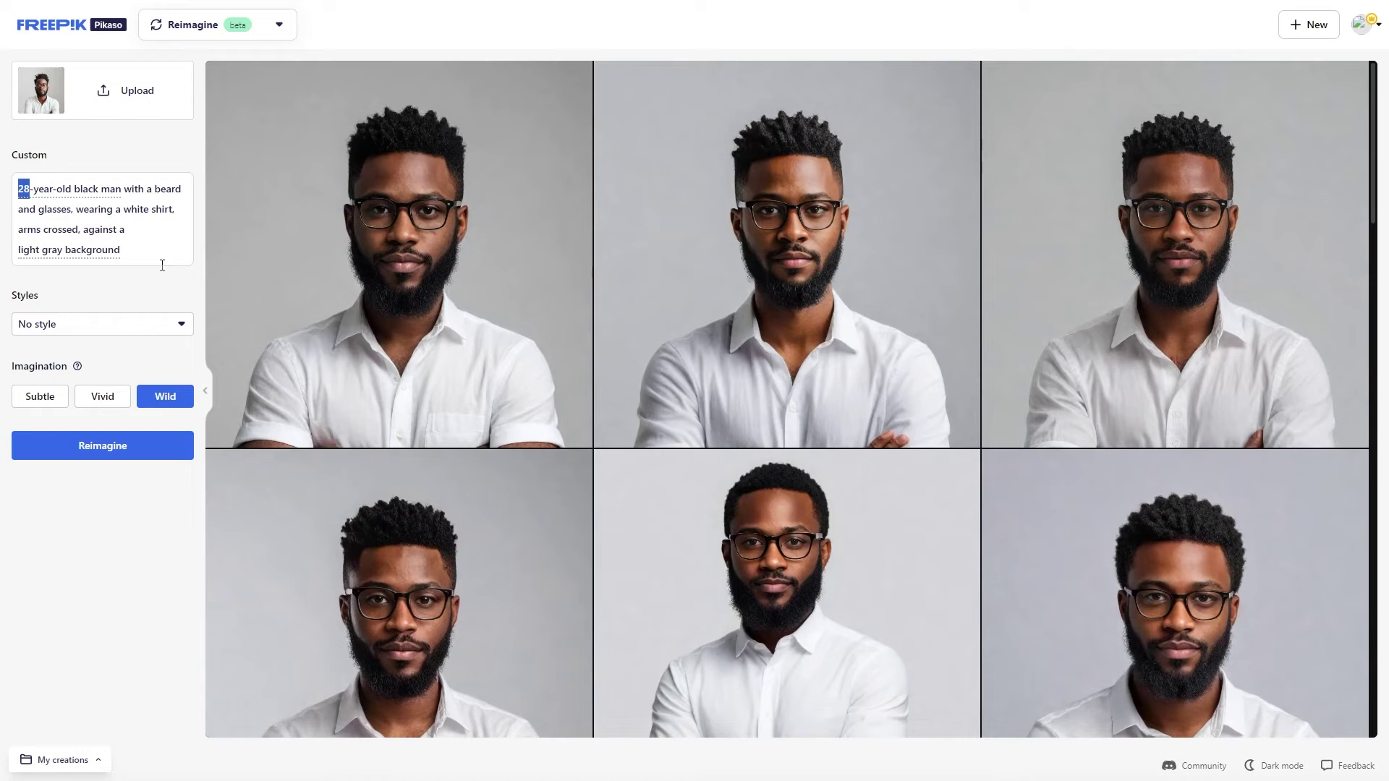
# Change the prompt's subject to '45-year-old Asian woman'.
pyautogui.click(56, 194)
pyautogui.click(56, 194)
pyautogui.click(69, 194)
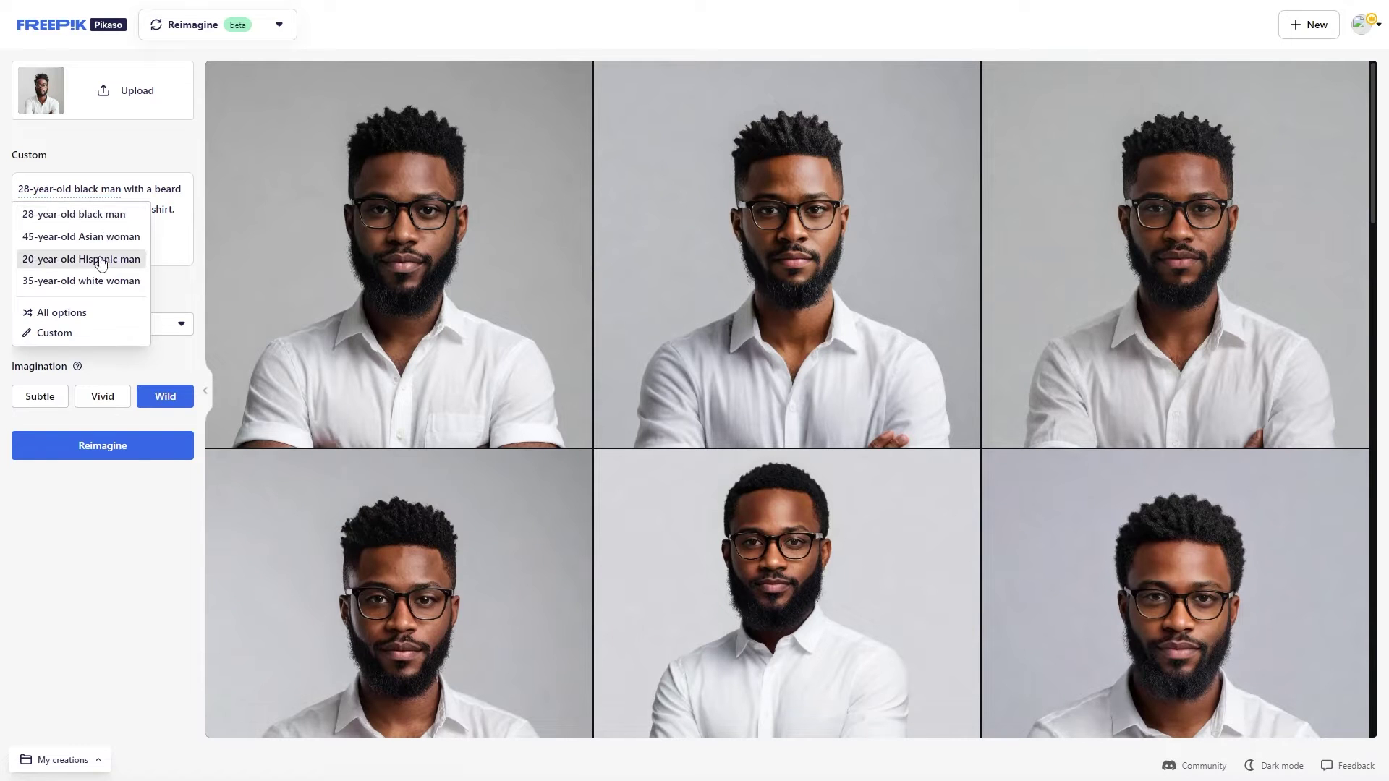
pyautogui.click(120, 195)
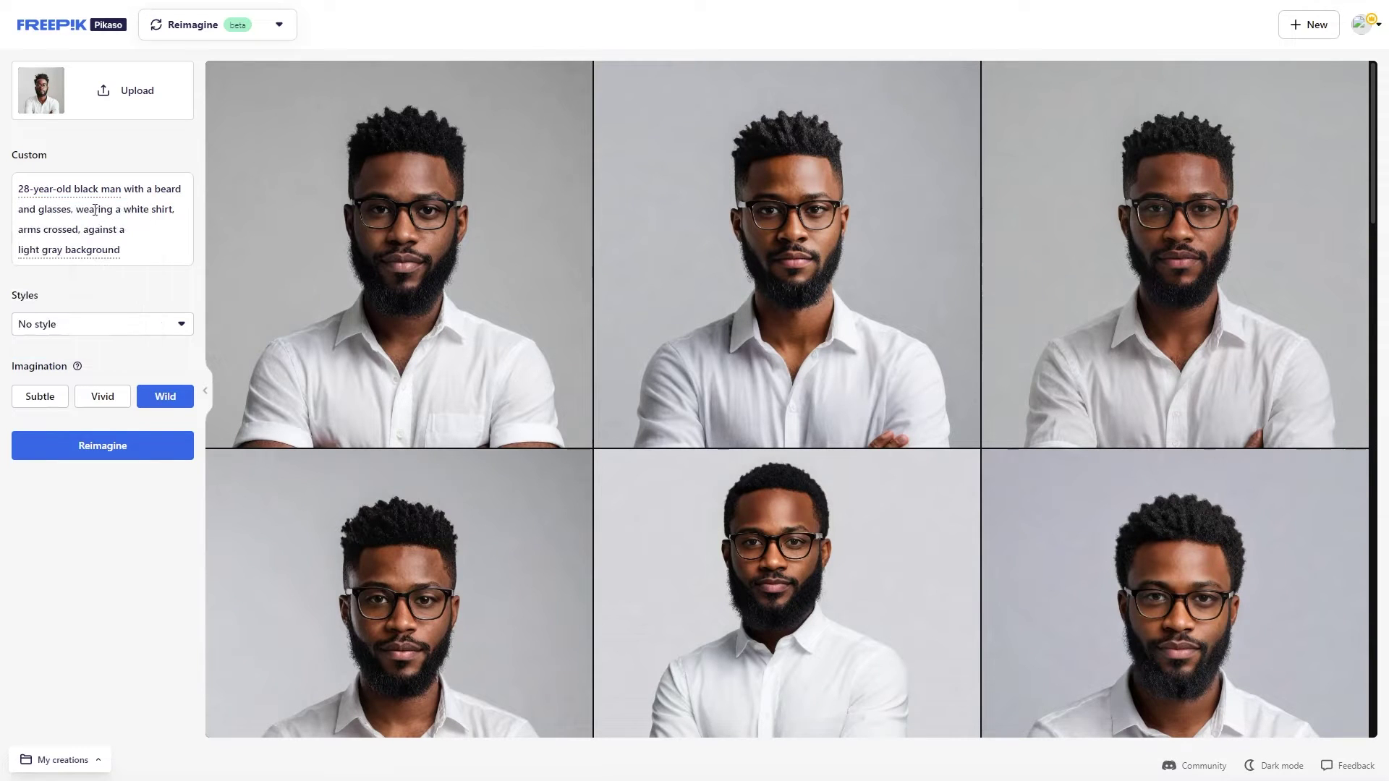
pyautogui.click(92, 194)
pyautogui.click(93, 232)
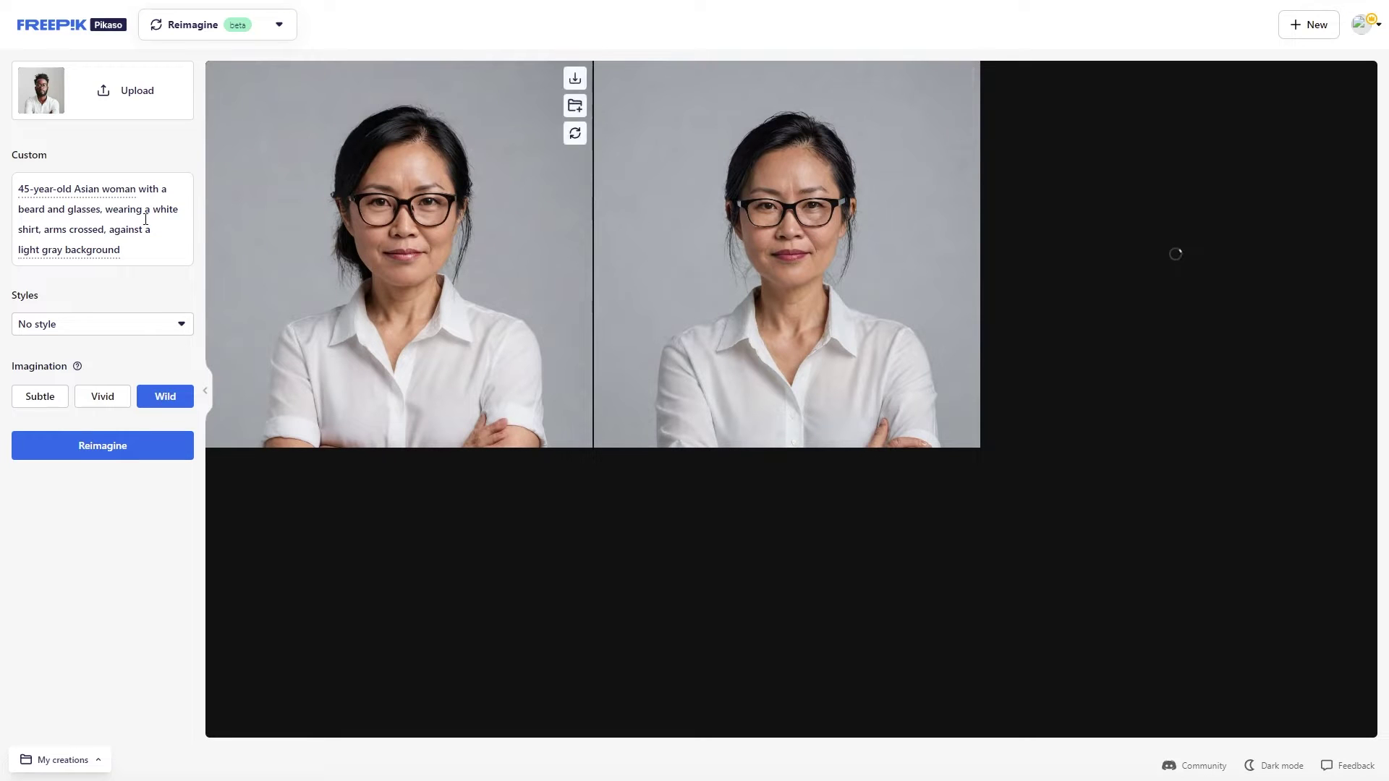
pyautogui.click(86, 191)
pyautogui.click(105, 194)
pyautogui.click(107, 194)
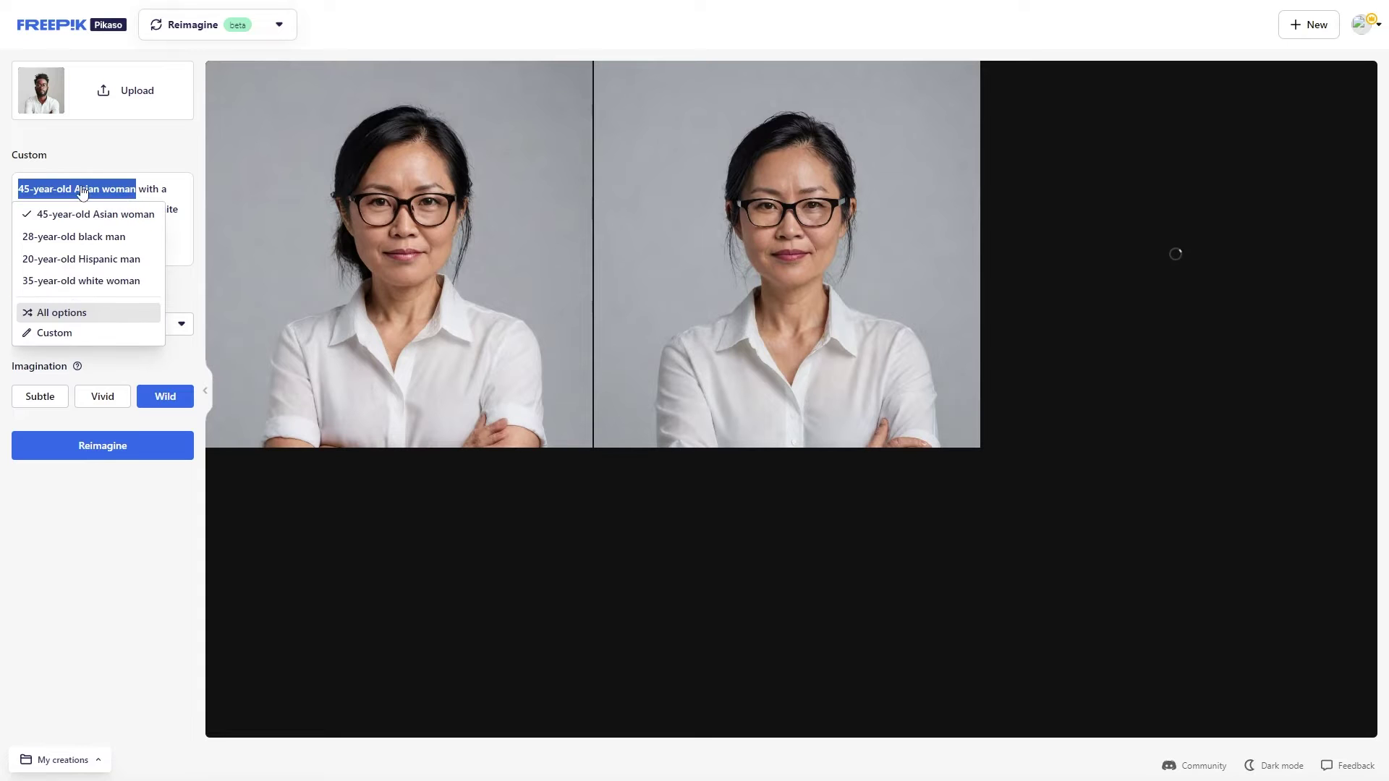
pyautogui.click(125, 190)
# Change the background to 'colorful backdrop' and regenerate at Vivid imagination.
pyautogui.click(84, 251)
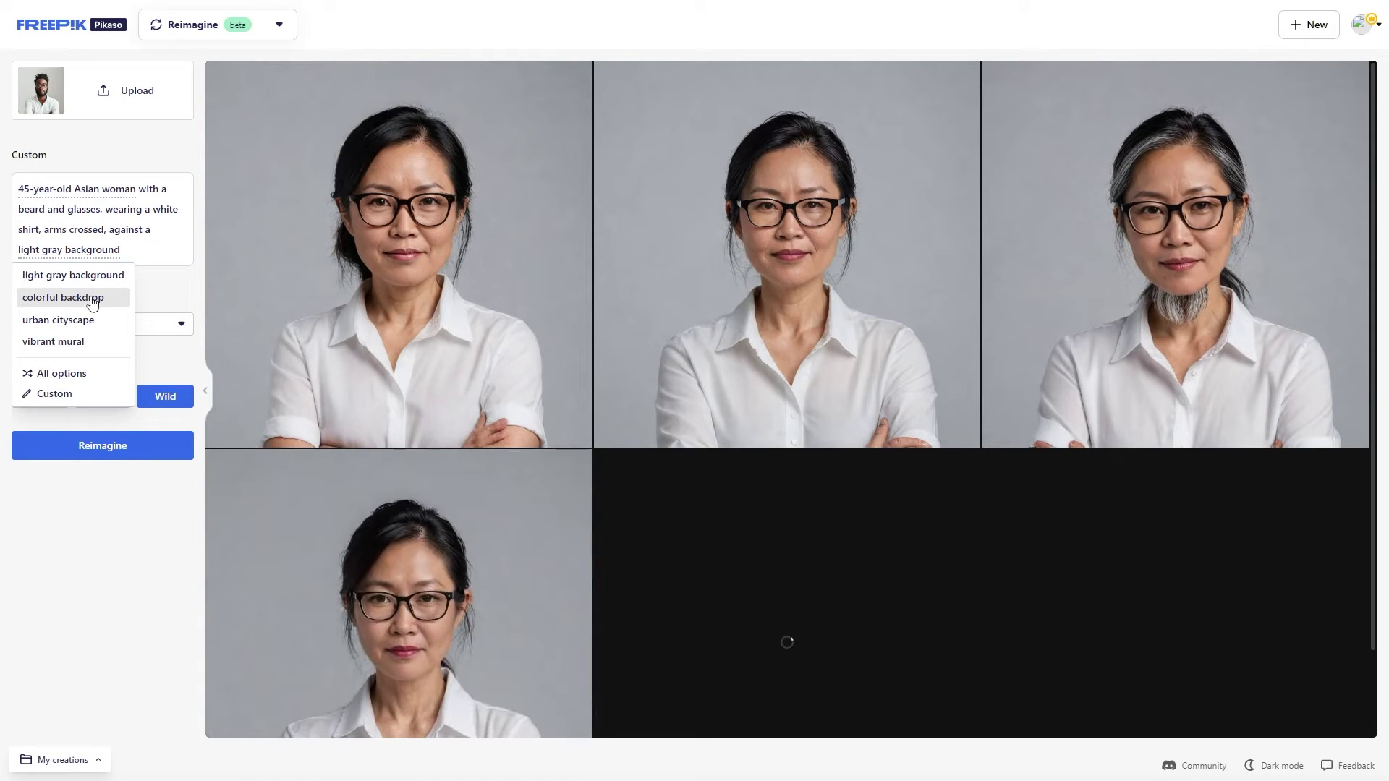
pyautogui.click(88, 300)
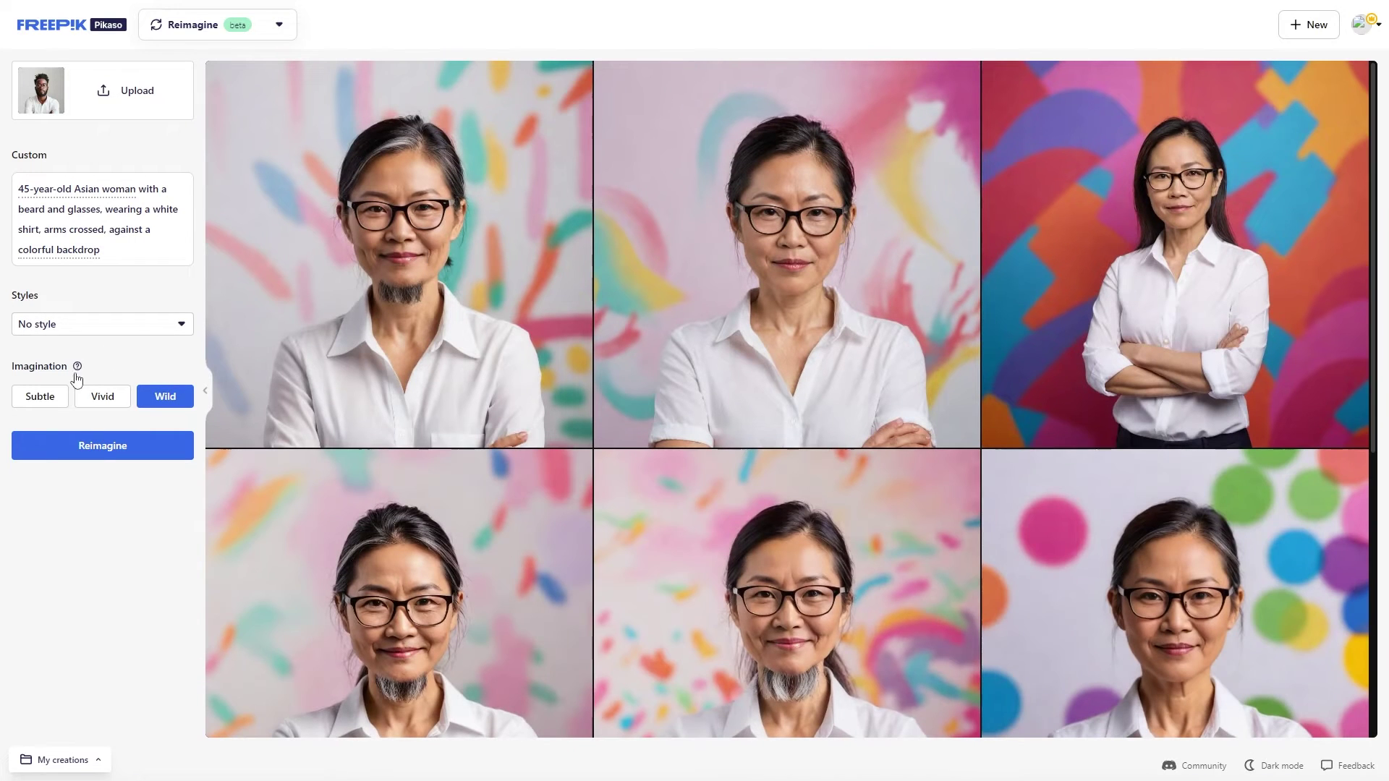
pyautogui.click(102, 396)
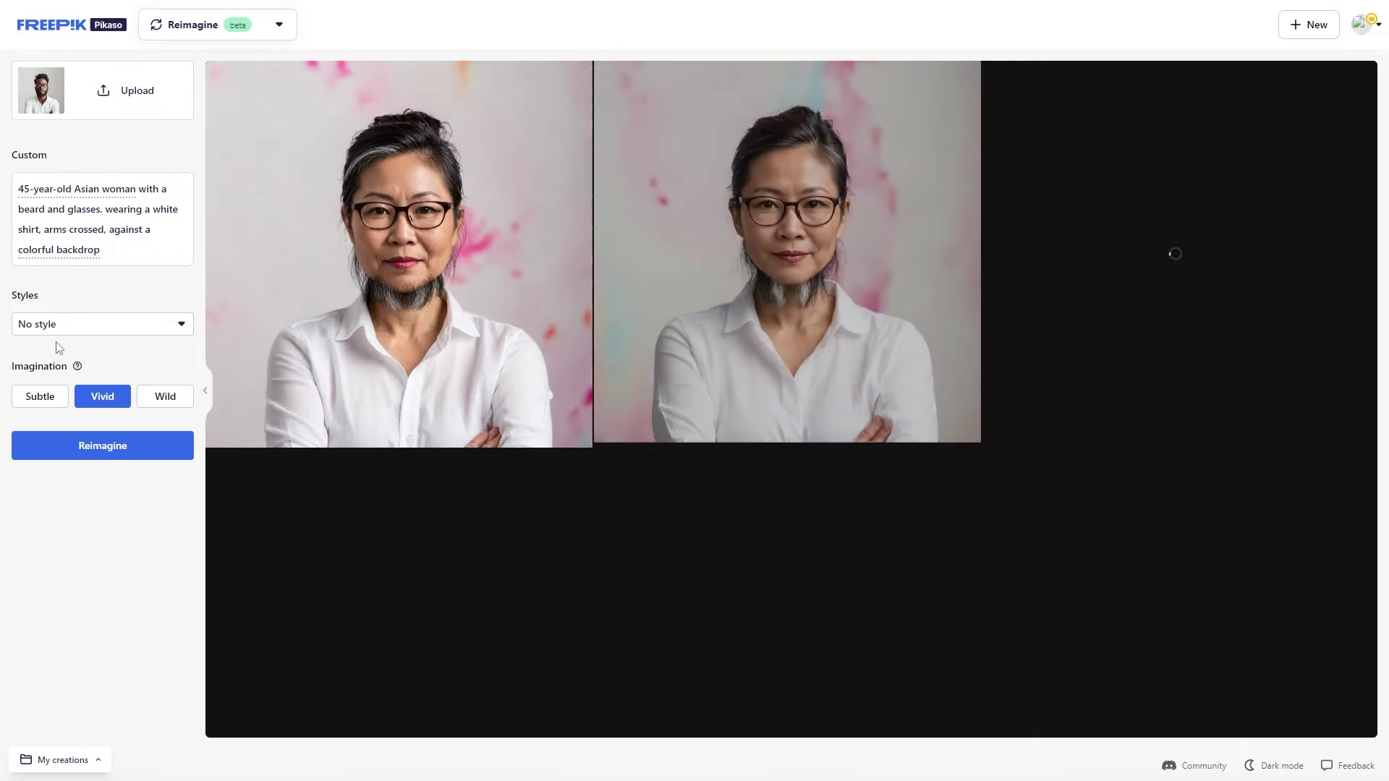
pyautogui.scroll(-4, 795, 330)
pyautogui.scroll(3, 795, 329)
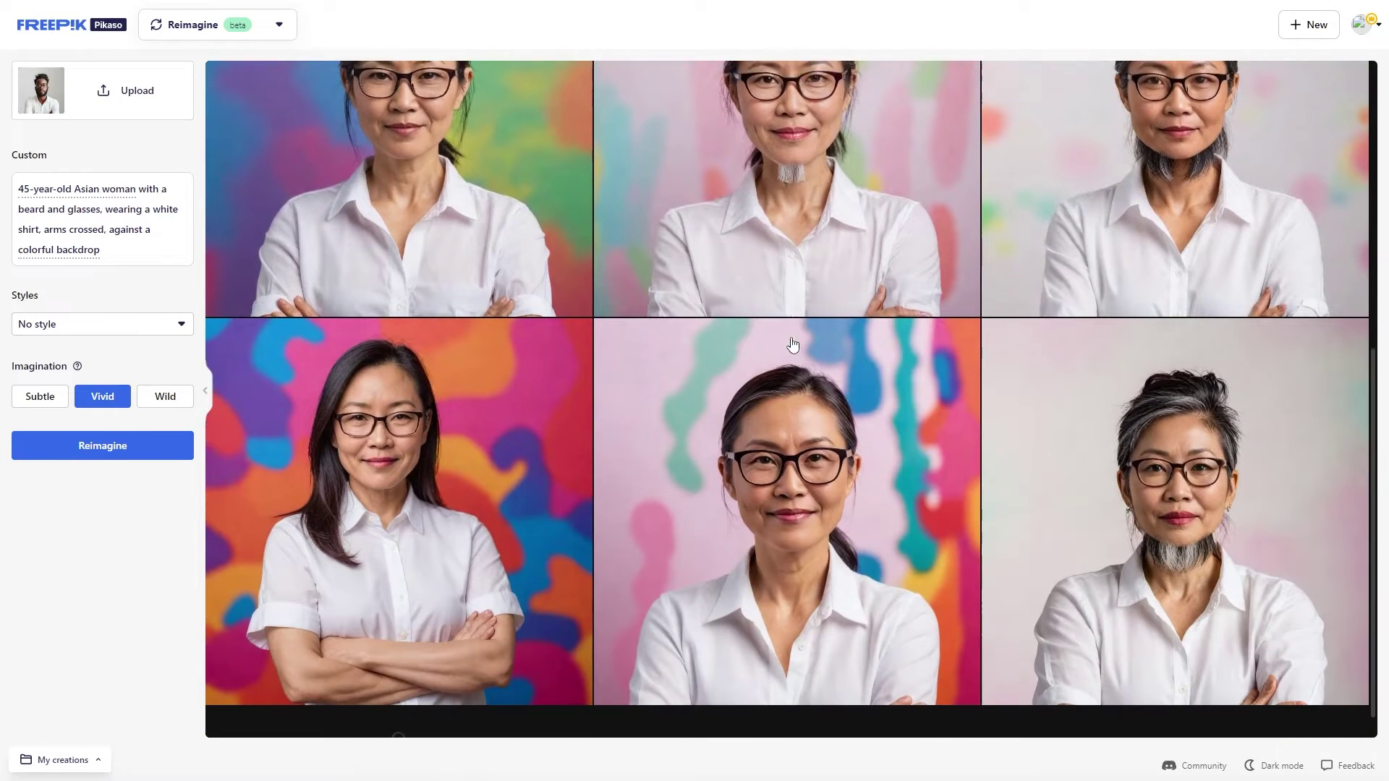
pyautogui.scroll(2, 275, 336)
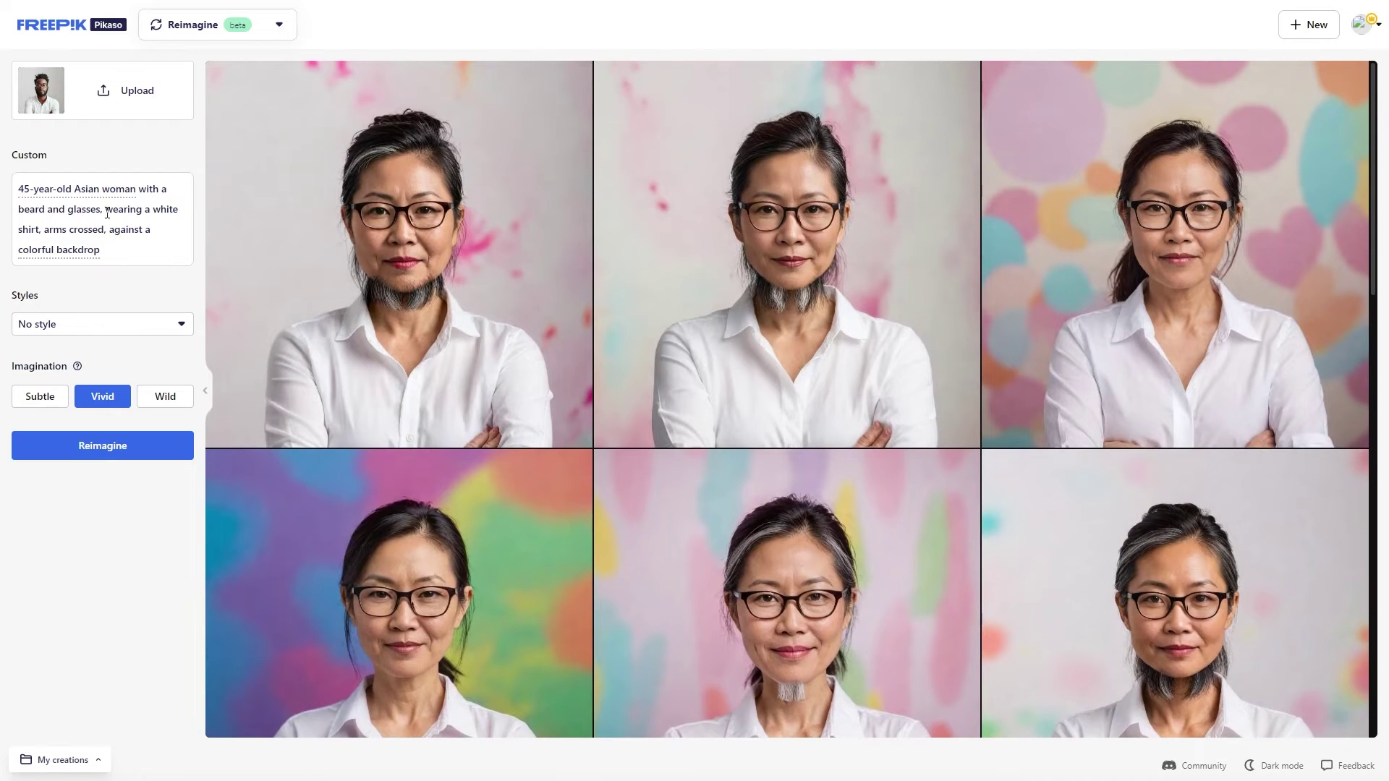
pyautogui.click(76, 190)
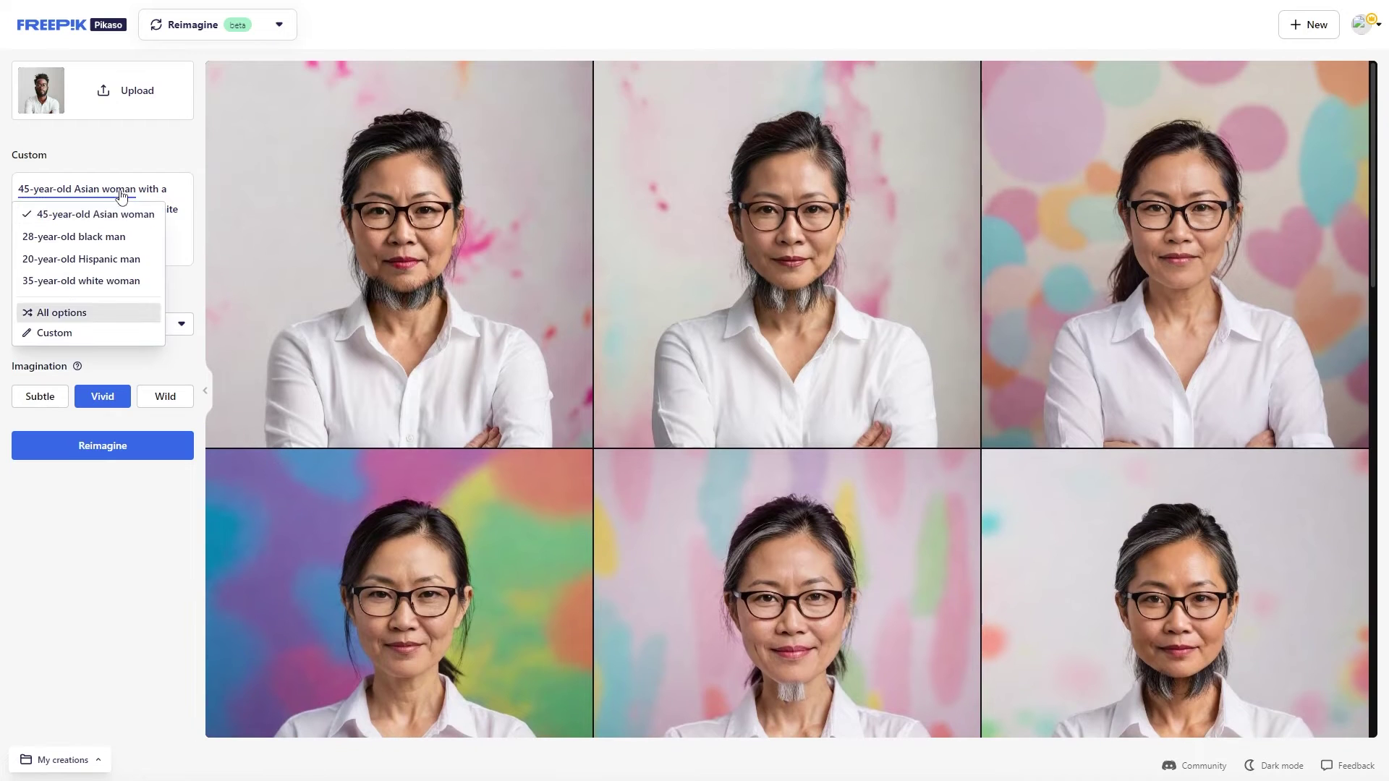
# Undo a stray custom subject entry and set the style to Cartoon.
pyautogui.click(55, 333)
pyautogui.write('DFGDGD with a beard and glasses,')
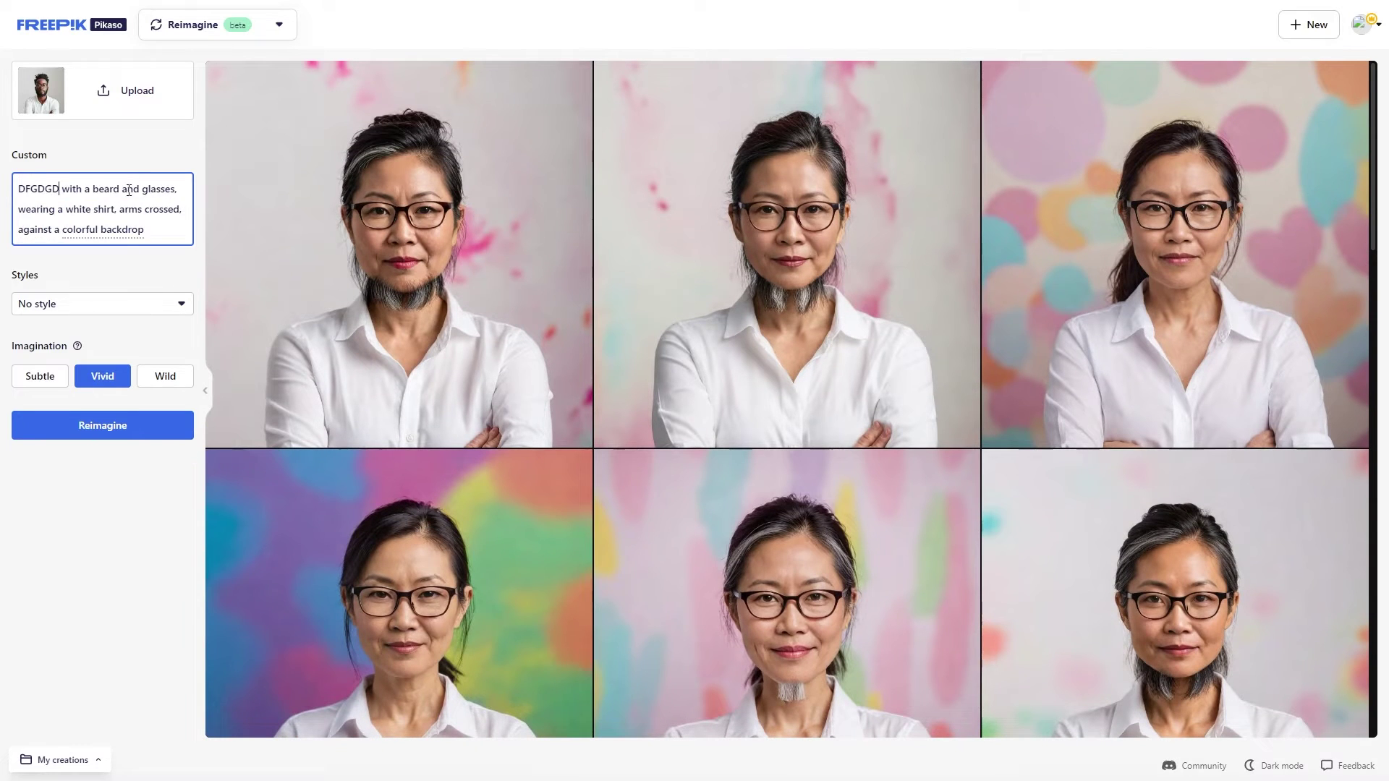
pyautogui.hotkey('ctrl', 'z')
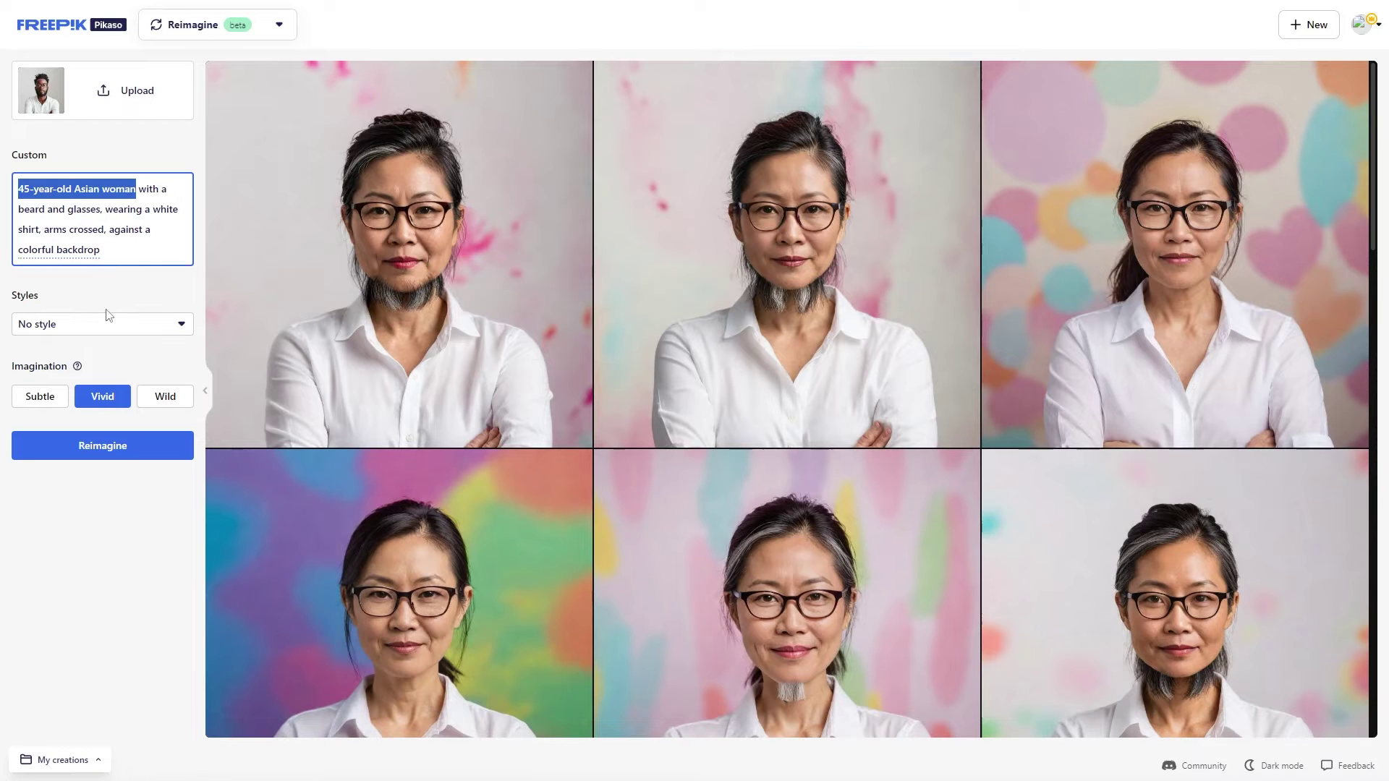
pyautogui.click(138, 326)
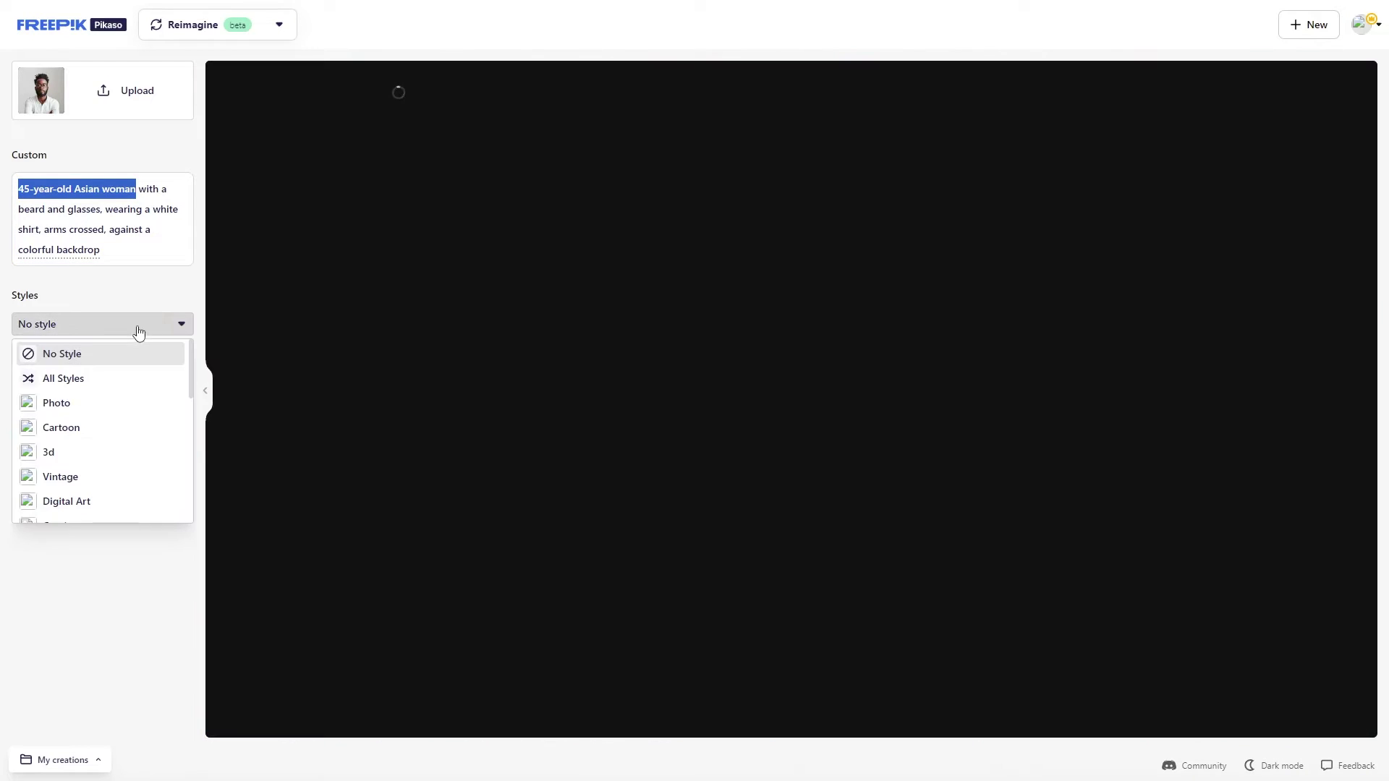
pyautogui.click(67, 426)
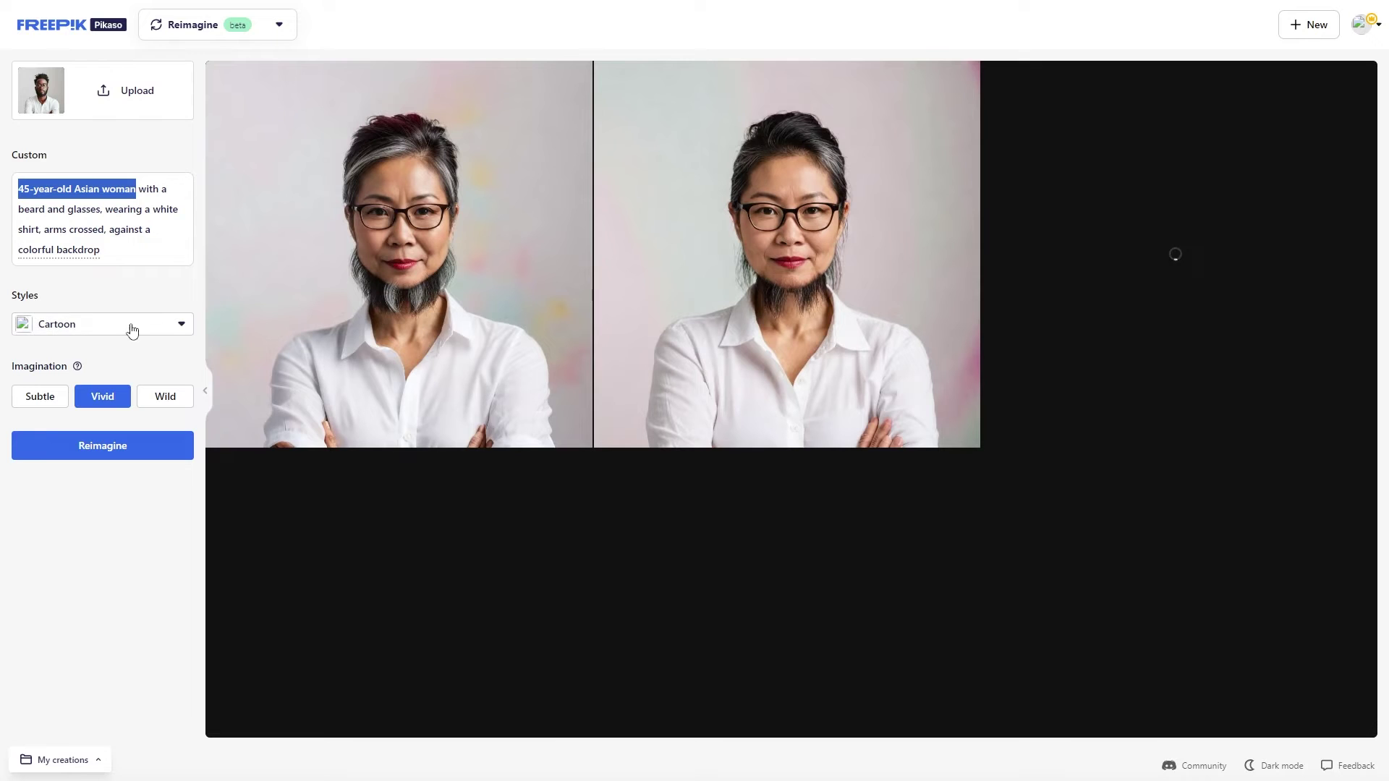
pyautogui.click(152, 324)
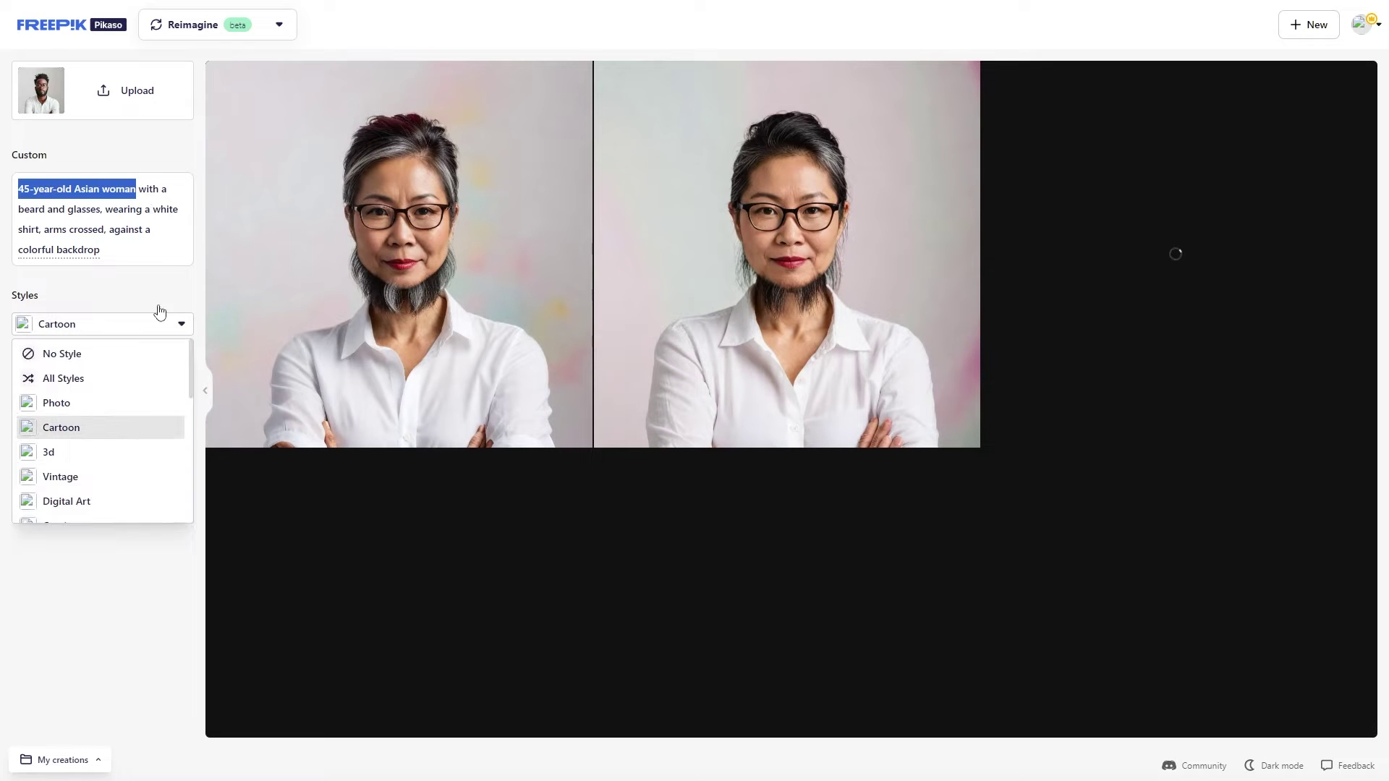
pyautogui.click(159, 324)
# Reimagine the Asian woman portrait in Cartoon style at Vivid and review the six results.
pyautogui.click(101, 446)
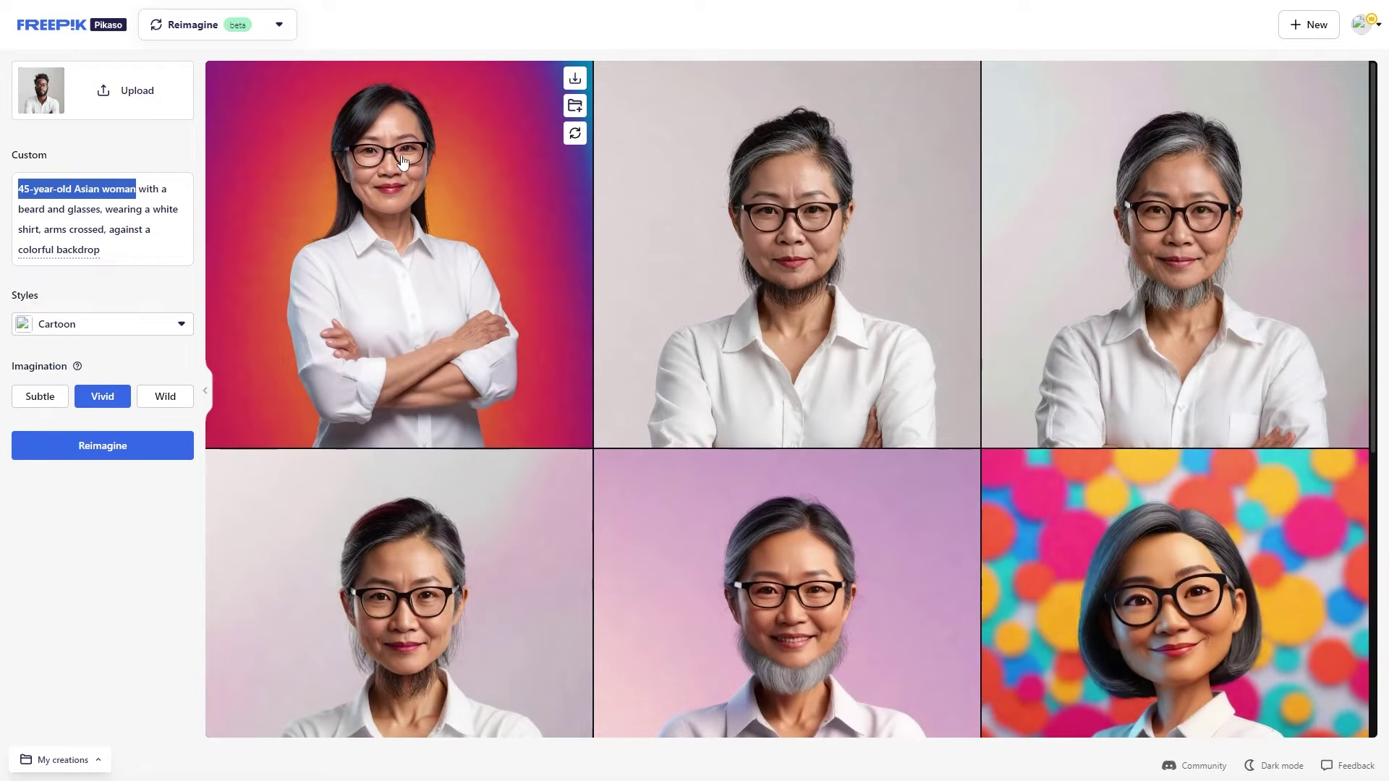
pyautogui.scroll(-5, 528, 378)
pyautogui.scroll(5, 1079, 310)
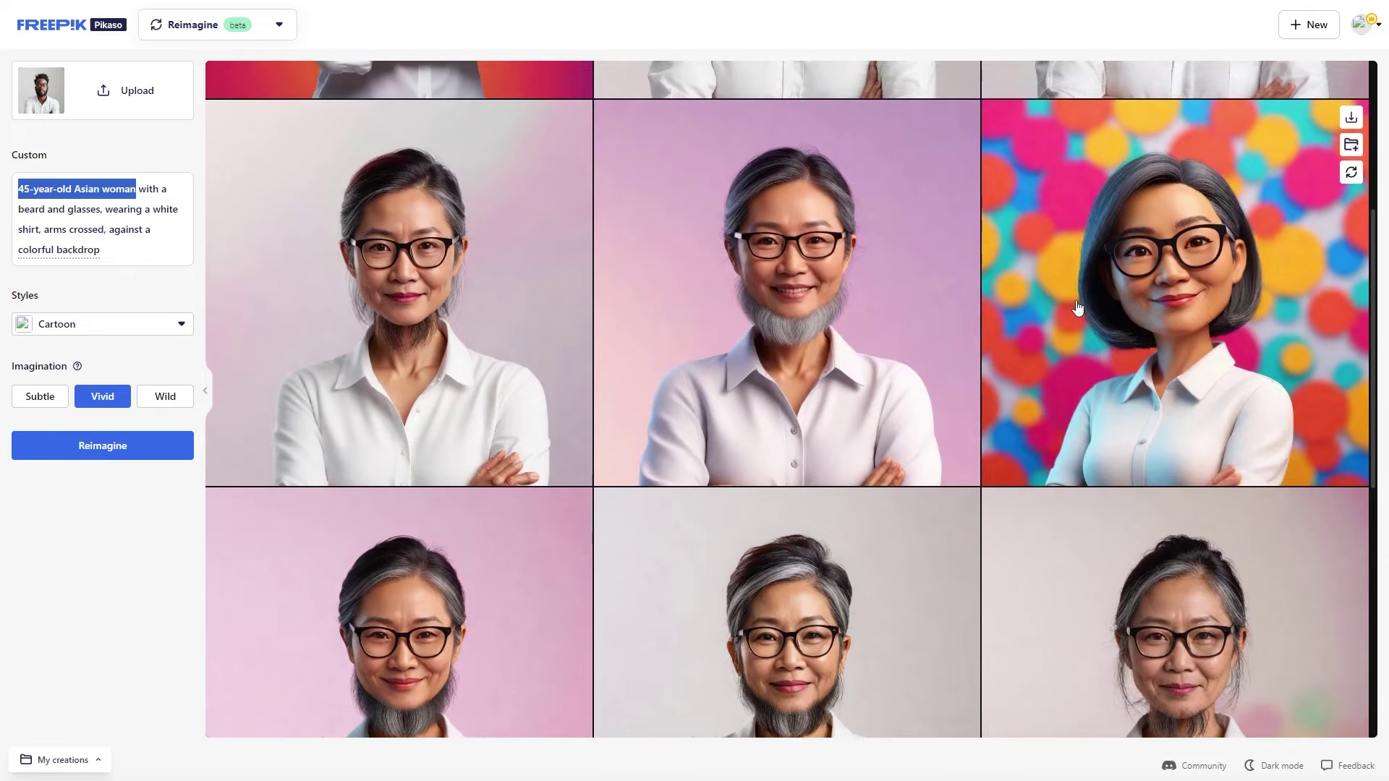
pyautogui.scroll(-4, 1064, 313)
pyautogui.scroll(4, 325, 312)
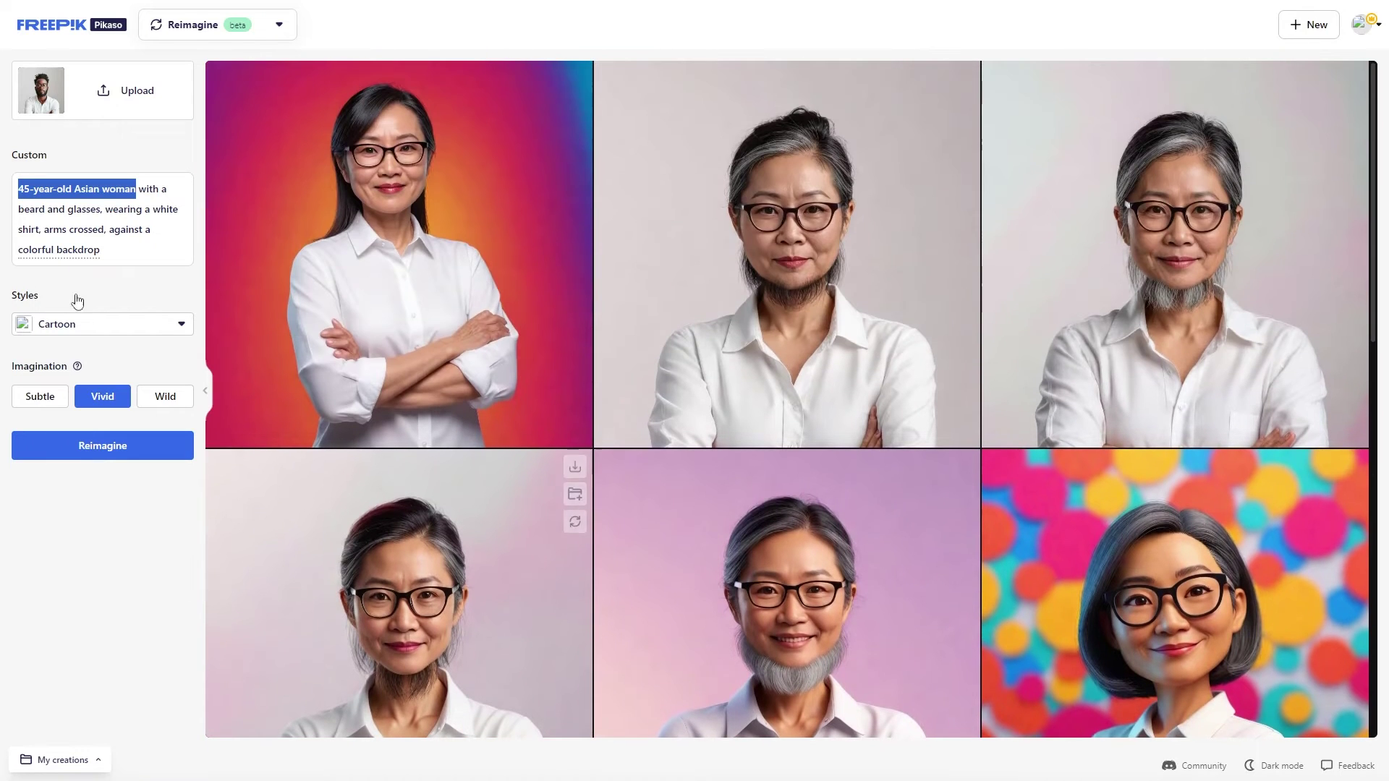
pyautogui.click(101, 191)
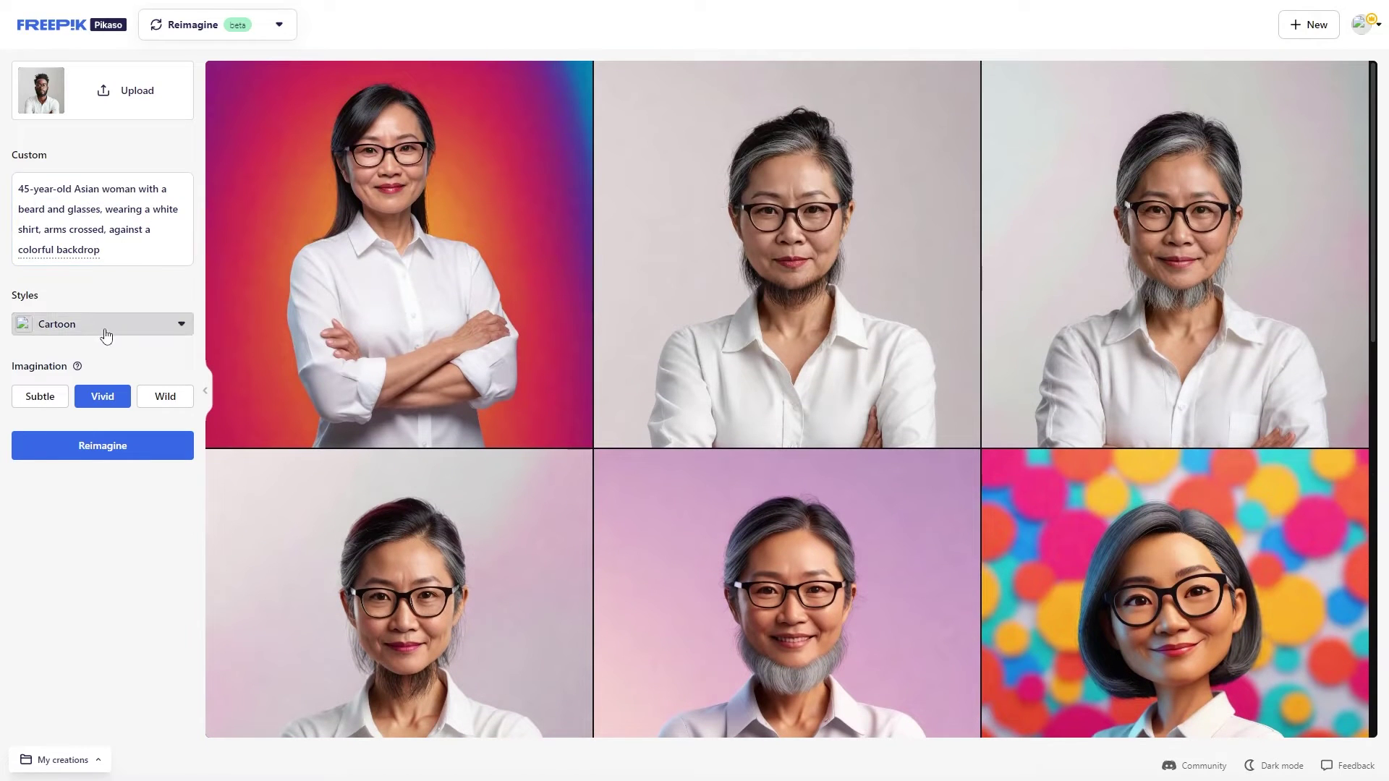
# Replace the prompt with three portrait variants and reimagine in Cartoon style.
pyautogui.tripleClick(101, 195)
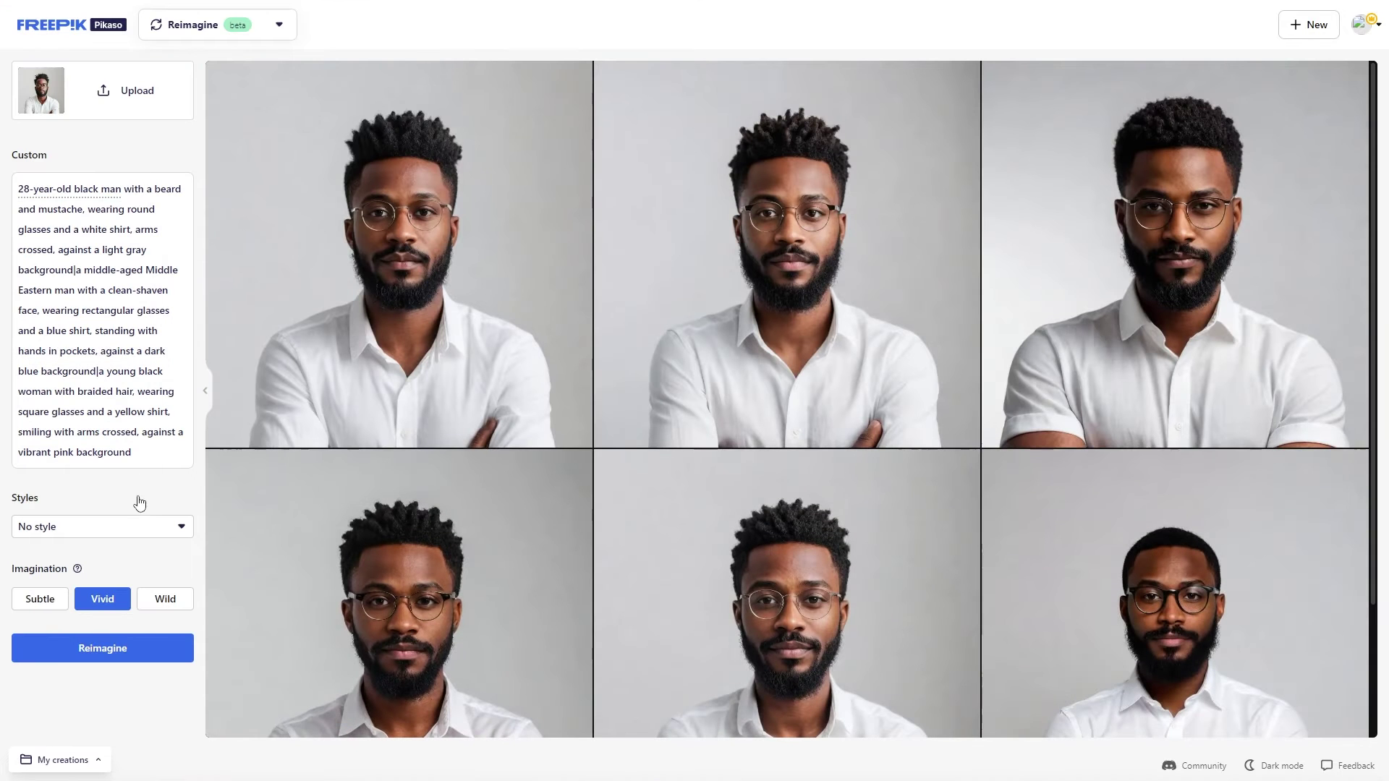
pyautogui.click(137, 526)
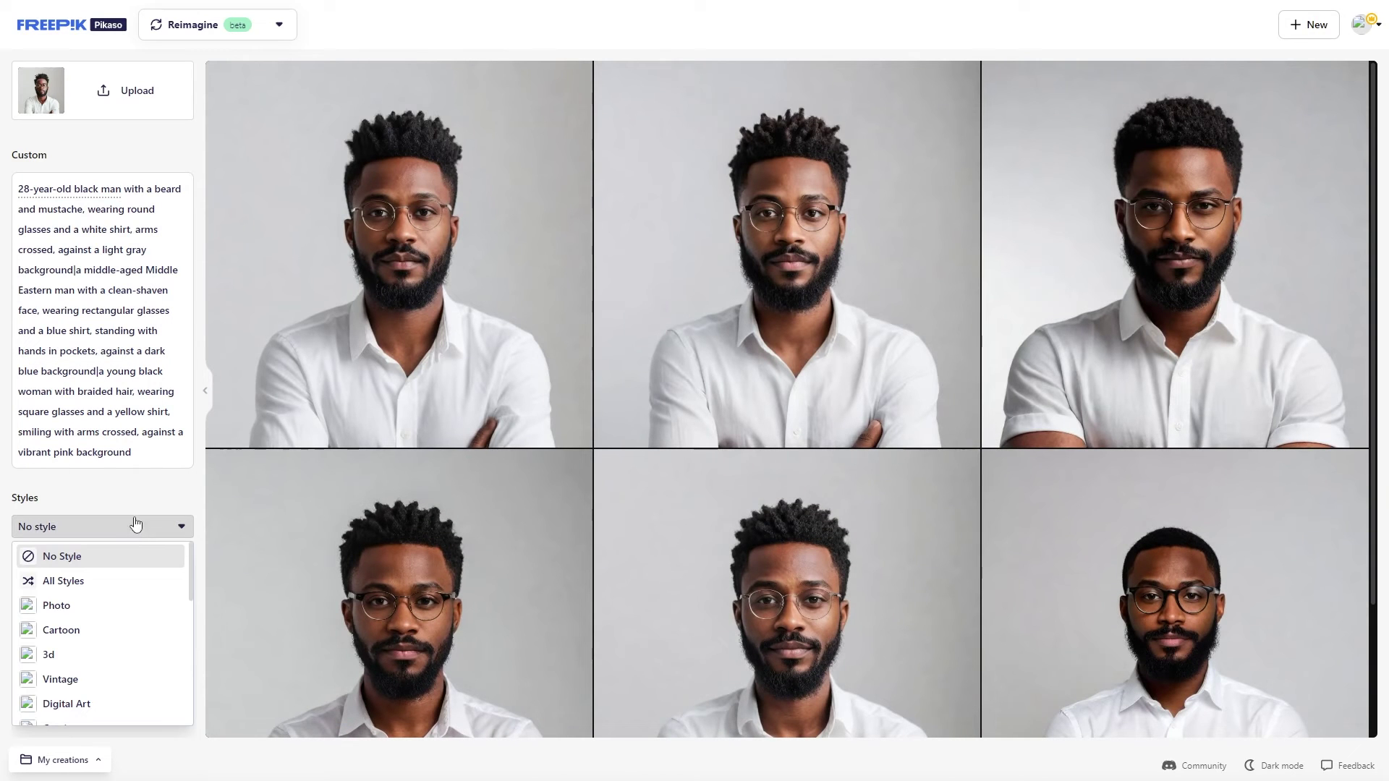
pyautogui.click(98, 629)
pyautogui.click(108, 647)
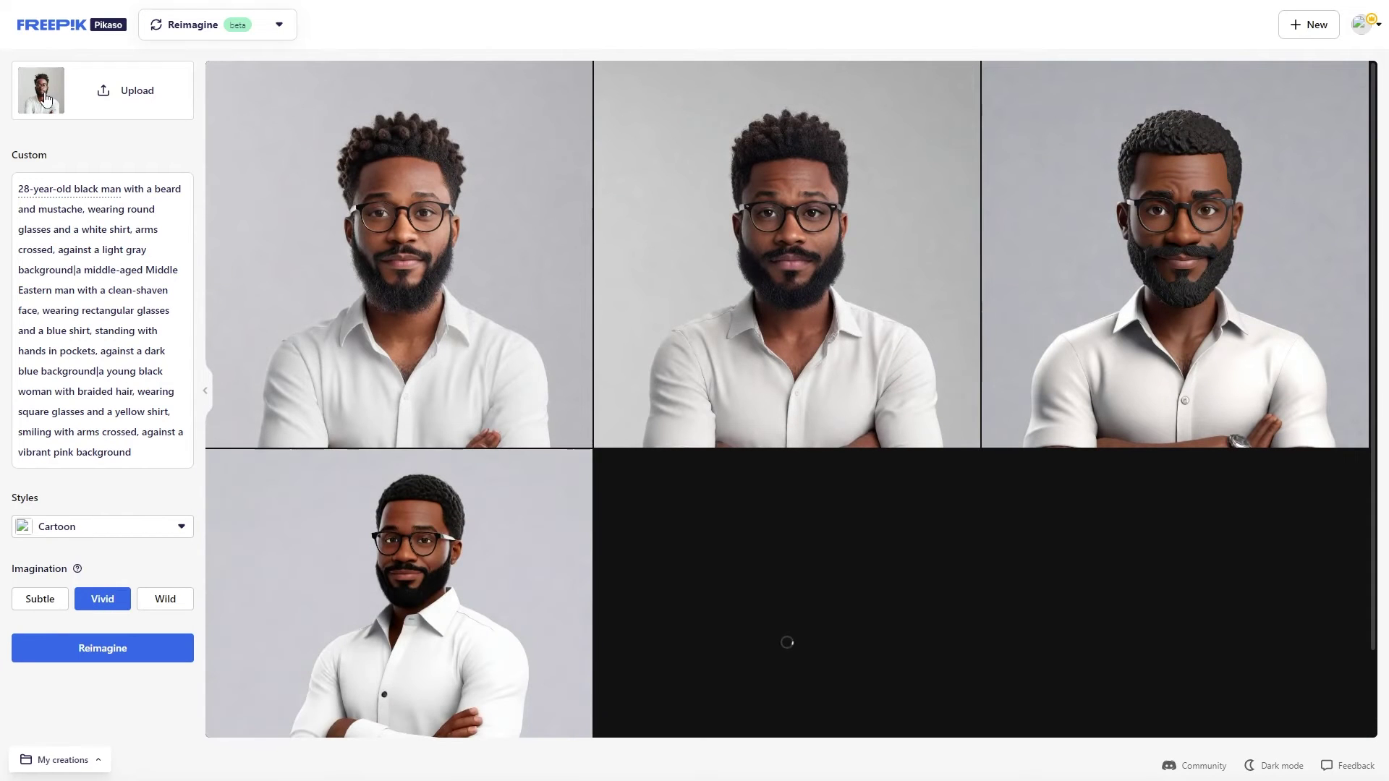
pyautogui.scroll(-2, 565, 366)
pyautogui.scroll(2, 281, 437)
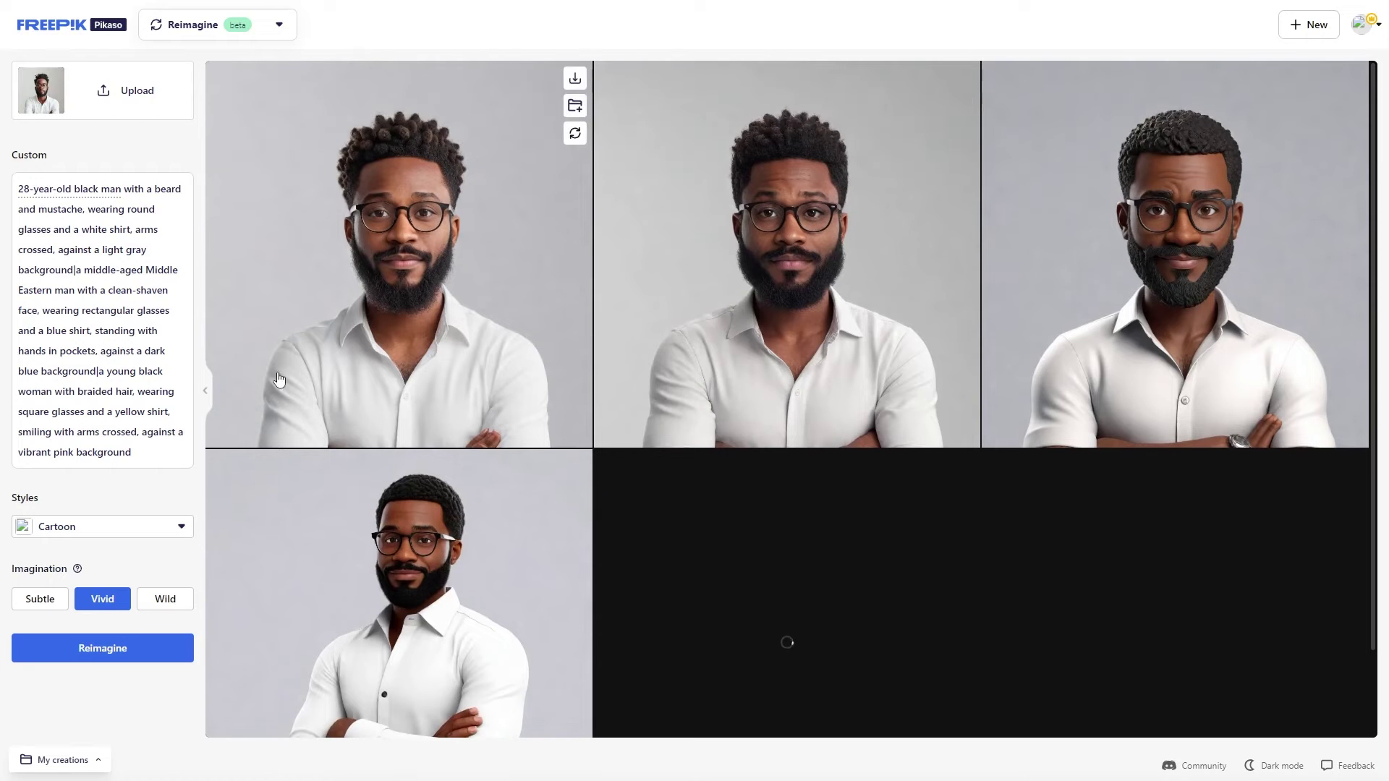
# Regenerate the Cartoon portraits at Subtle imagination.
pyautogui.click(40, 599)
pyautogui.click(94, 669)
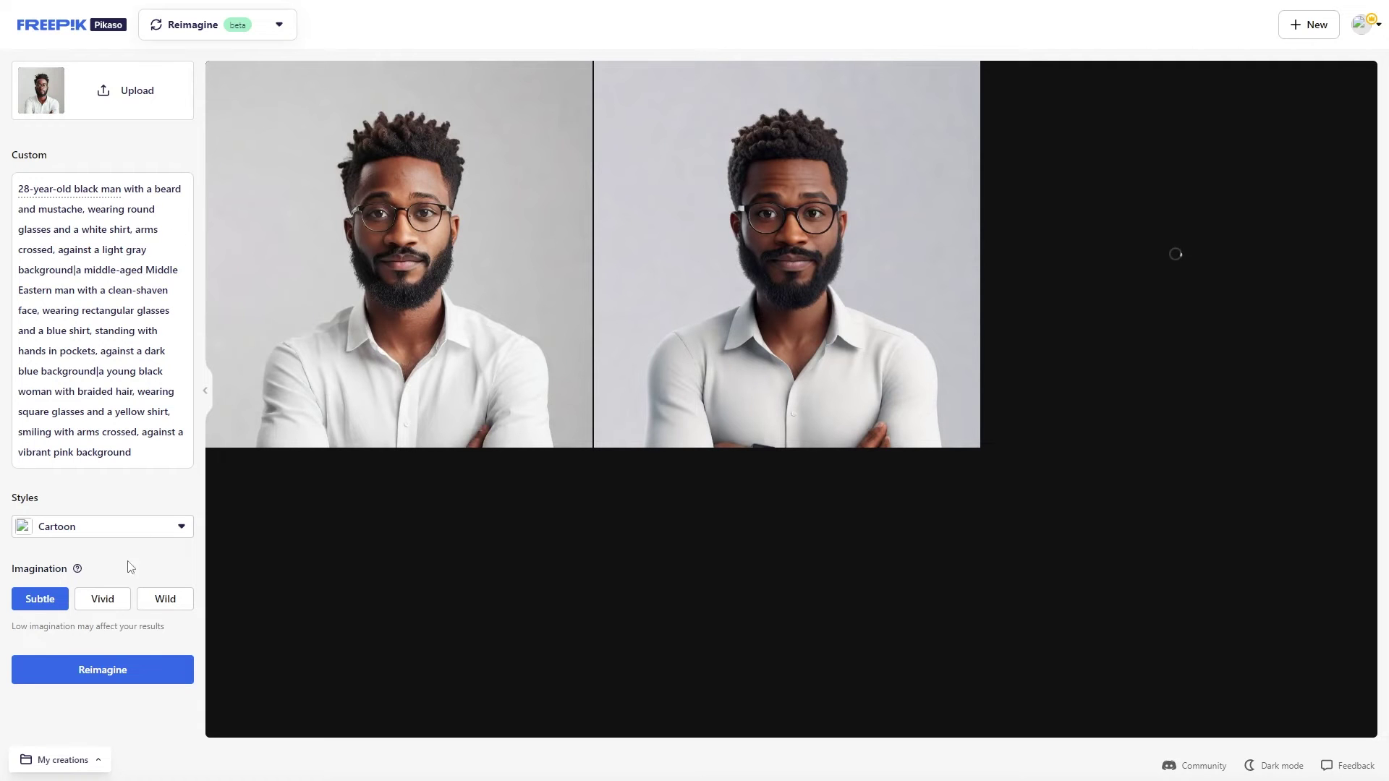
pyautogui.scroll(-2, 1047, 323)
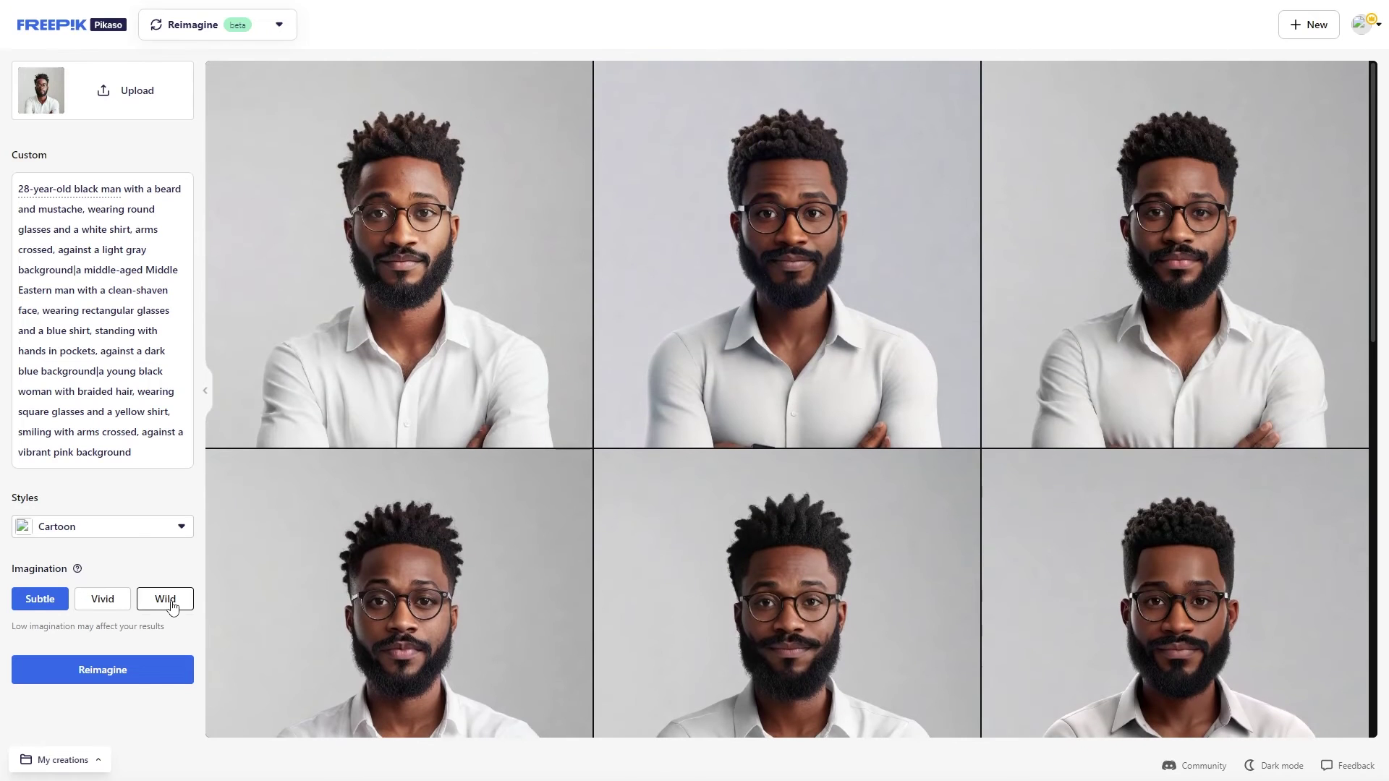
# Regenerate the three-variant grid at Wild imagination, then again in Pixel Art style.
pyautogui.click(171, 605)
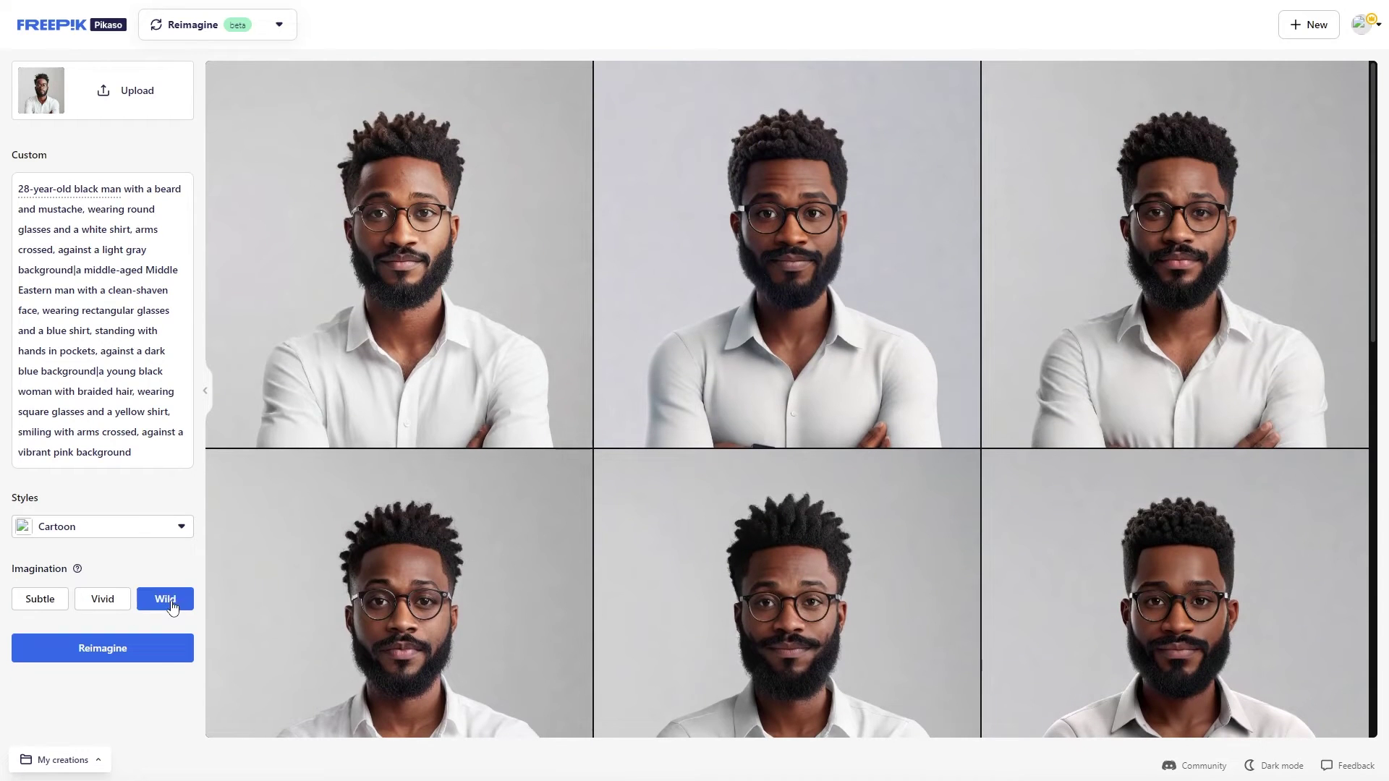
pyautogui.click(168, 648)
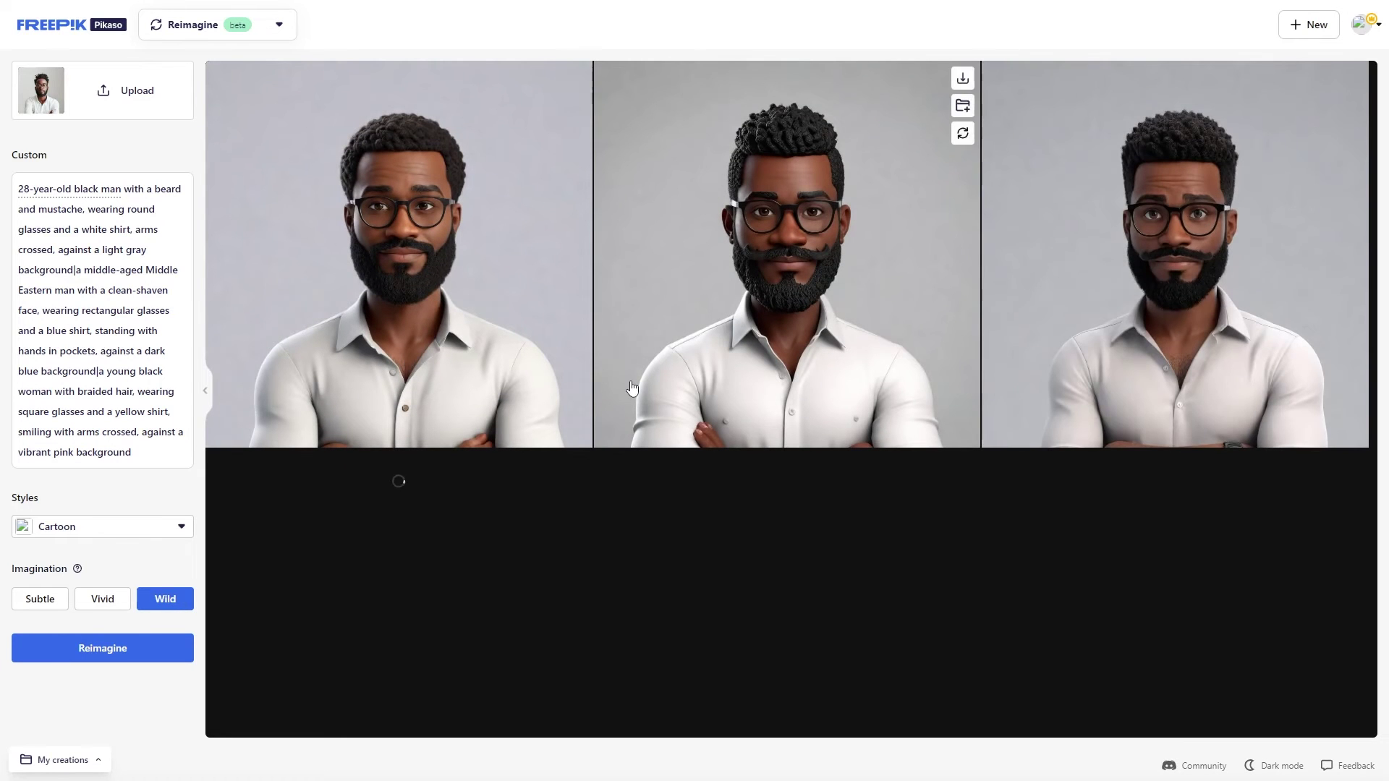
pyautogui.click(171, 528)
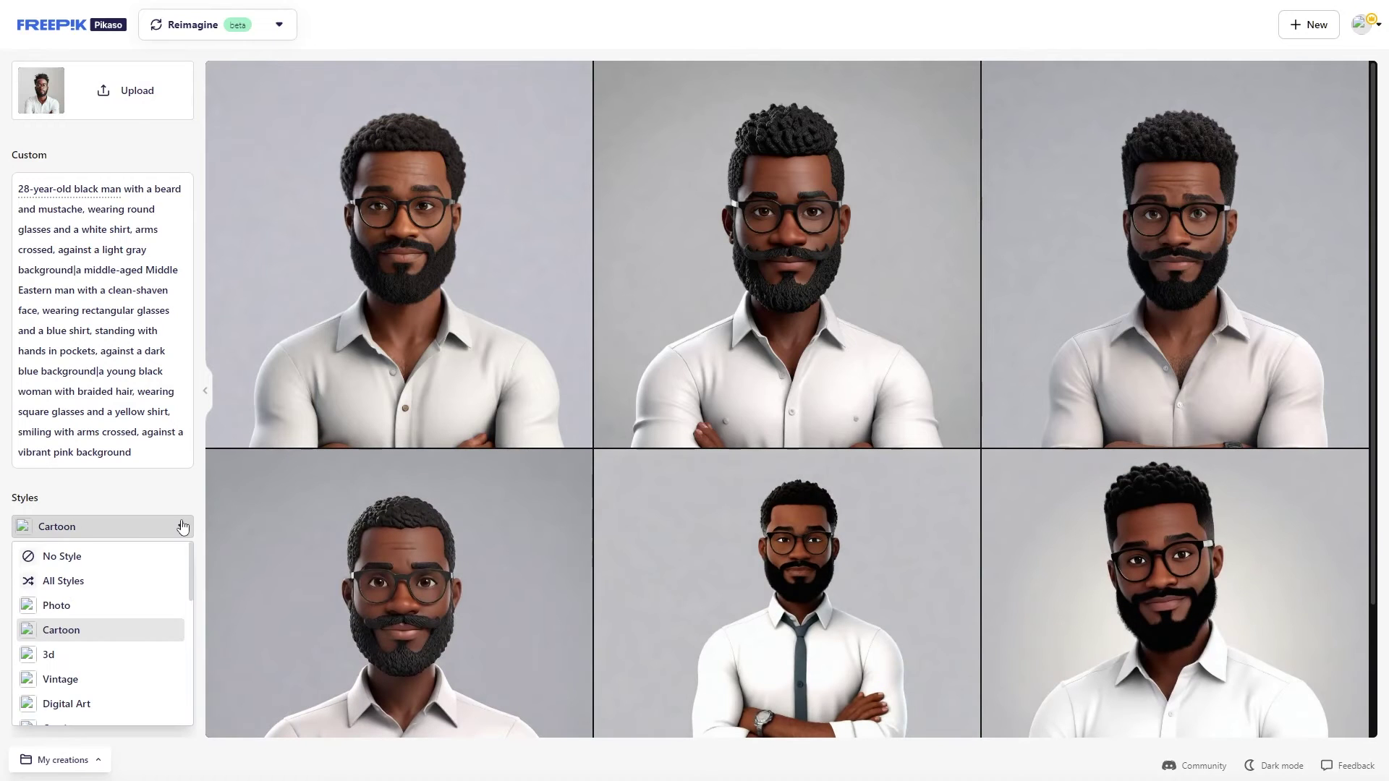
pyautogui.scroll(-2, 59, 666)
pyautogui.scroll(-4, 59, 665)
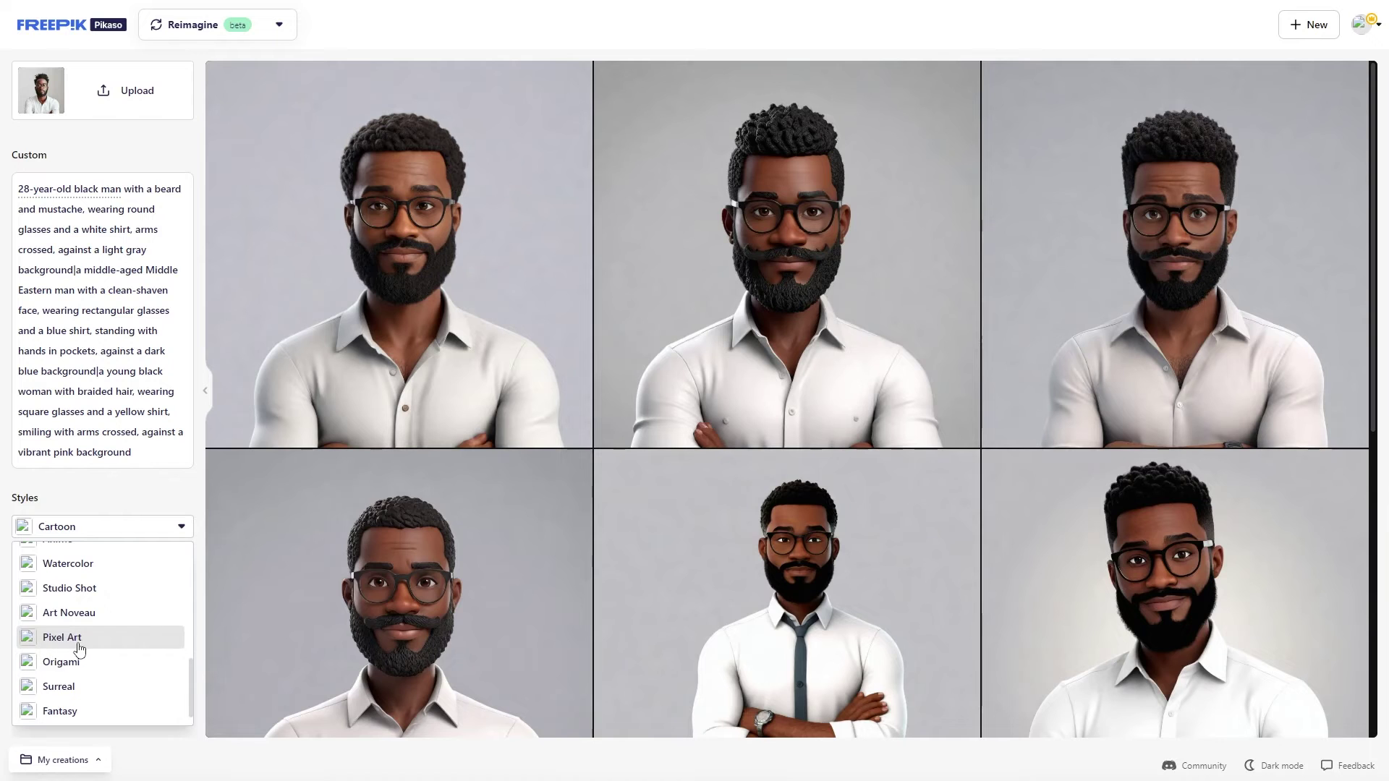
pyautogui.click(69, 638)
pyautogui.click(121, 649)
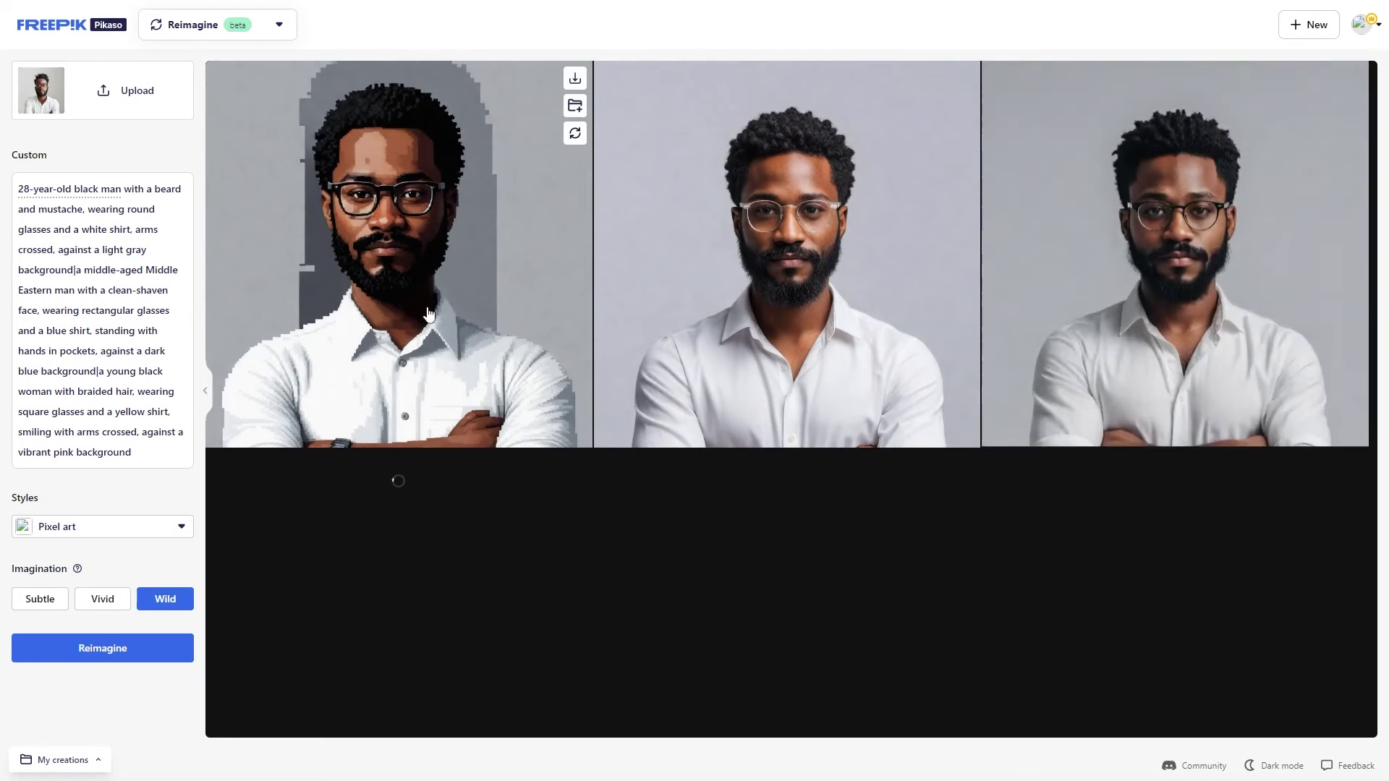
pyautogui.click(165, 528)
# Try the 2000s phone style on the portraits.
pyautogui.click(165, 534)
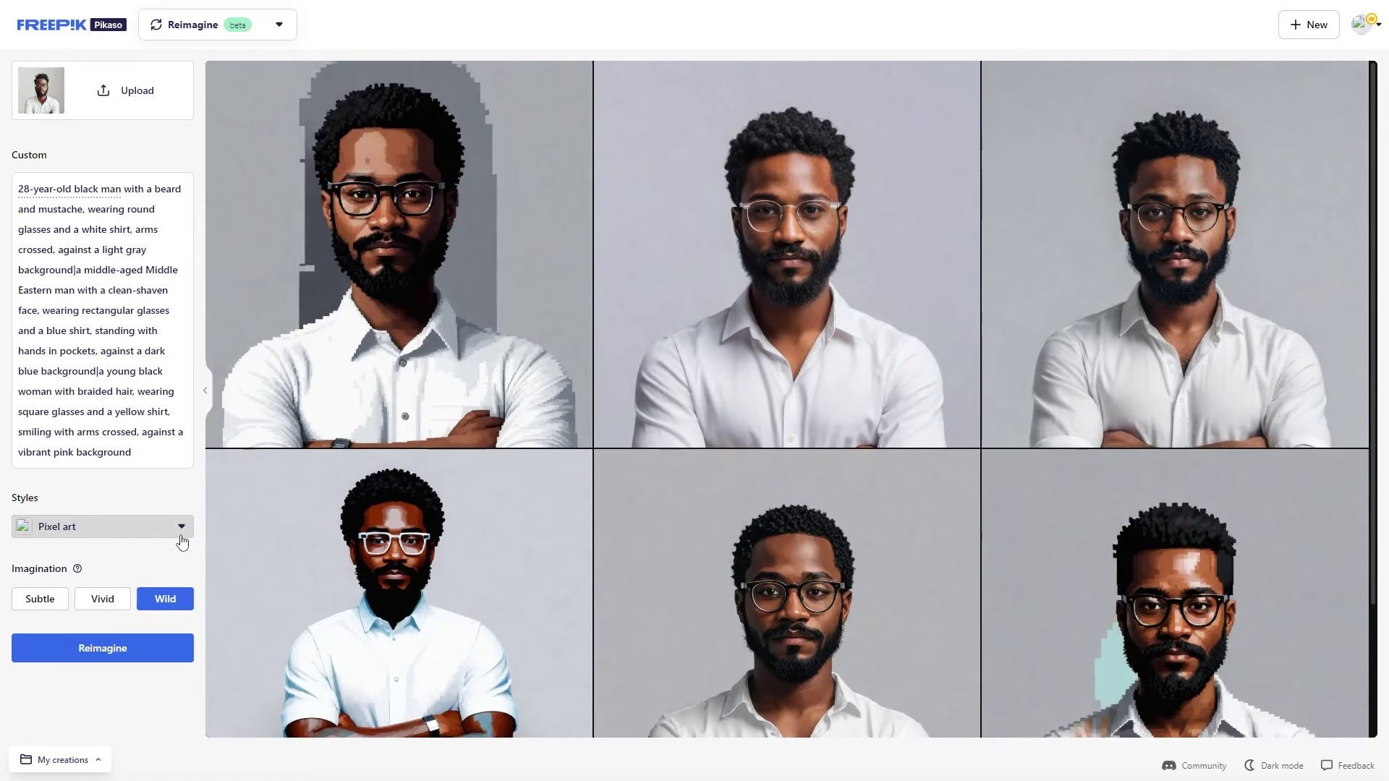
pyautogui.scroll(-3, 487, 496)
pyautogui.scroll(3, 273, 403)
pyautogui.click(140, 534)
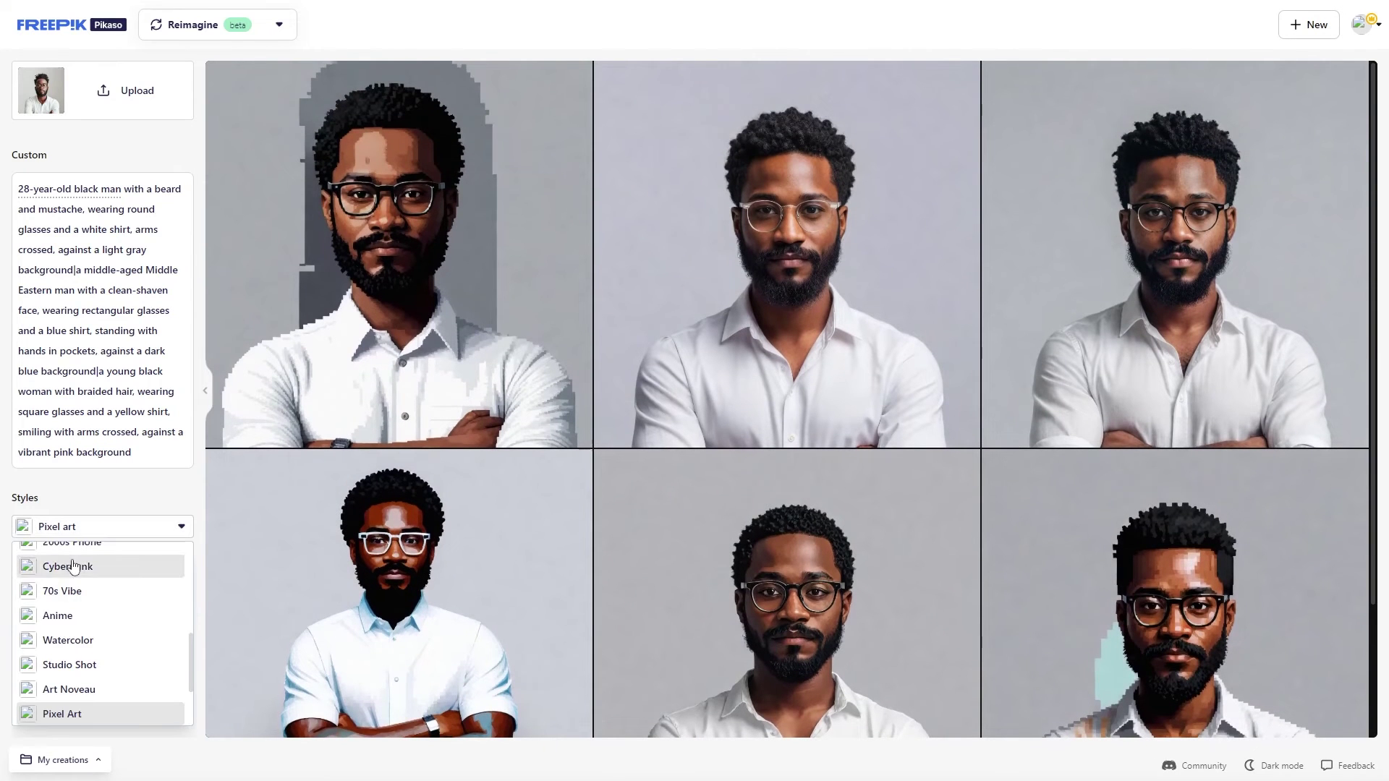
pyautogui.scroll(5, 68, 577)
pyautogui.click(91, 534)
pyautogui.click(91, 534)
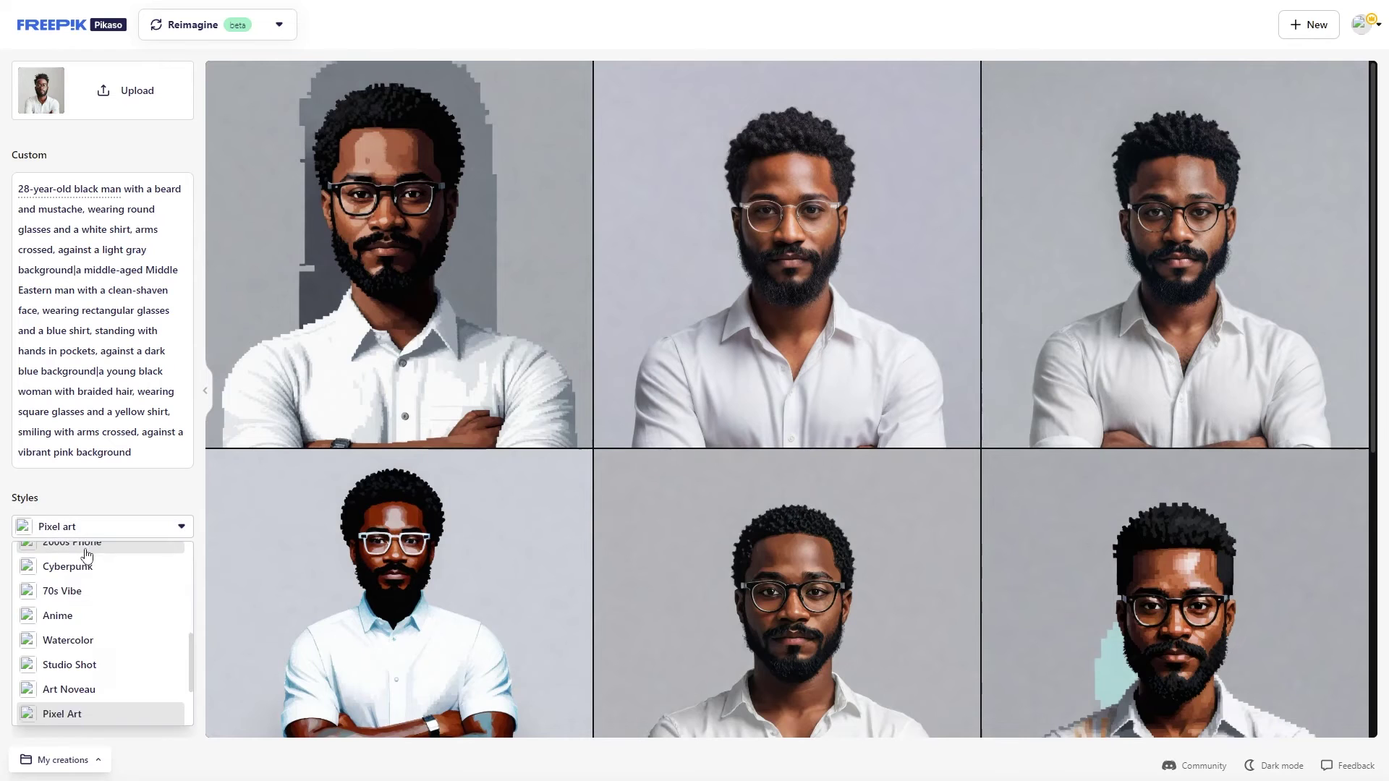
pyautogui.scroll(3, 93, 622)
pyautogui.click(93, 549)
# Clear the style to No Style and glance at the other Pikaso tools.
pyautogui.click(94, 534)
pyautogui.scroll(5, 62, 567)
pyautogui.click(62, 557)
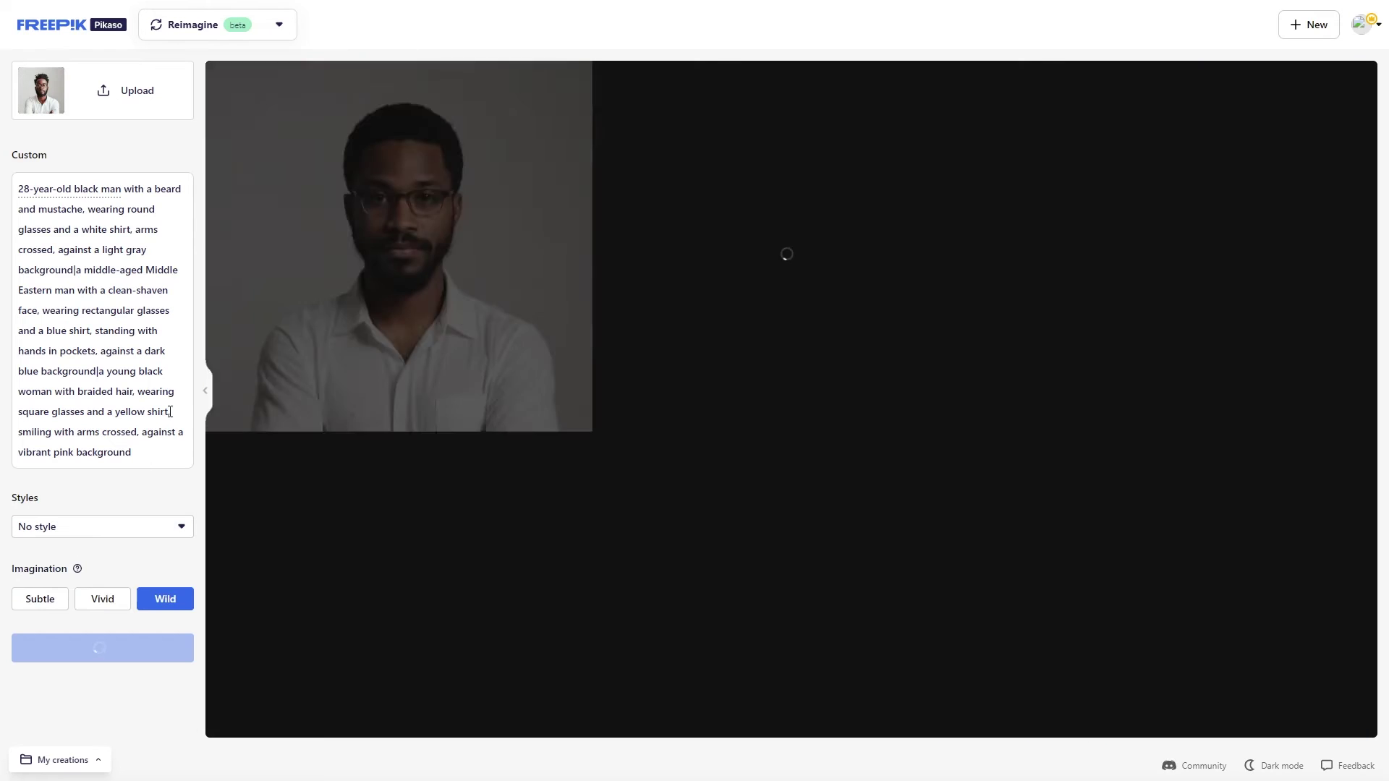
pyautogui.click(282, 24)
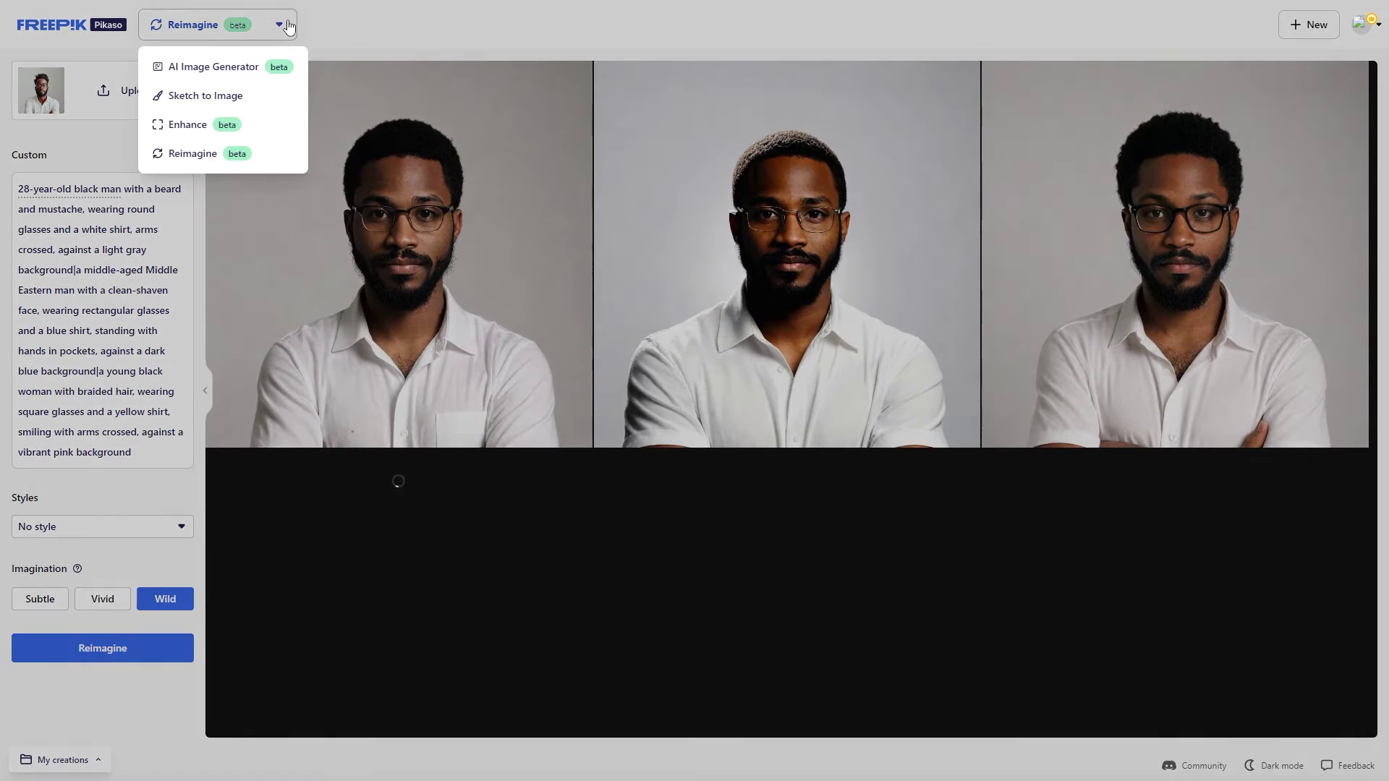
pyautogui.click(279, 29)
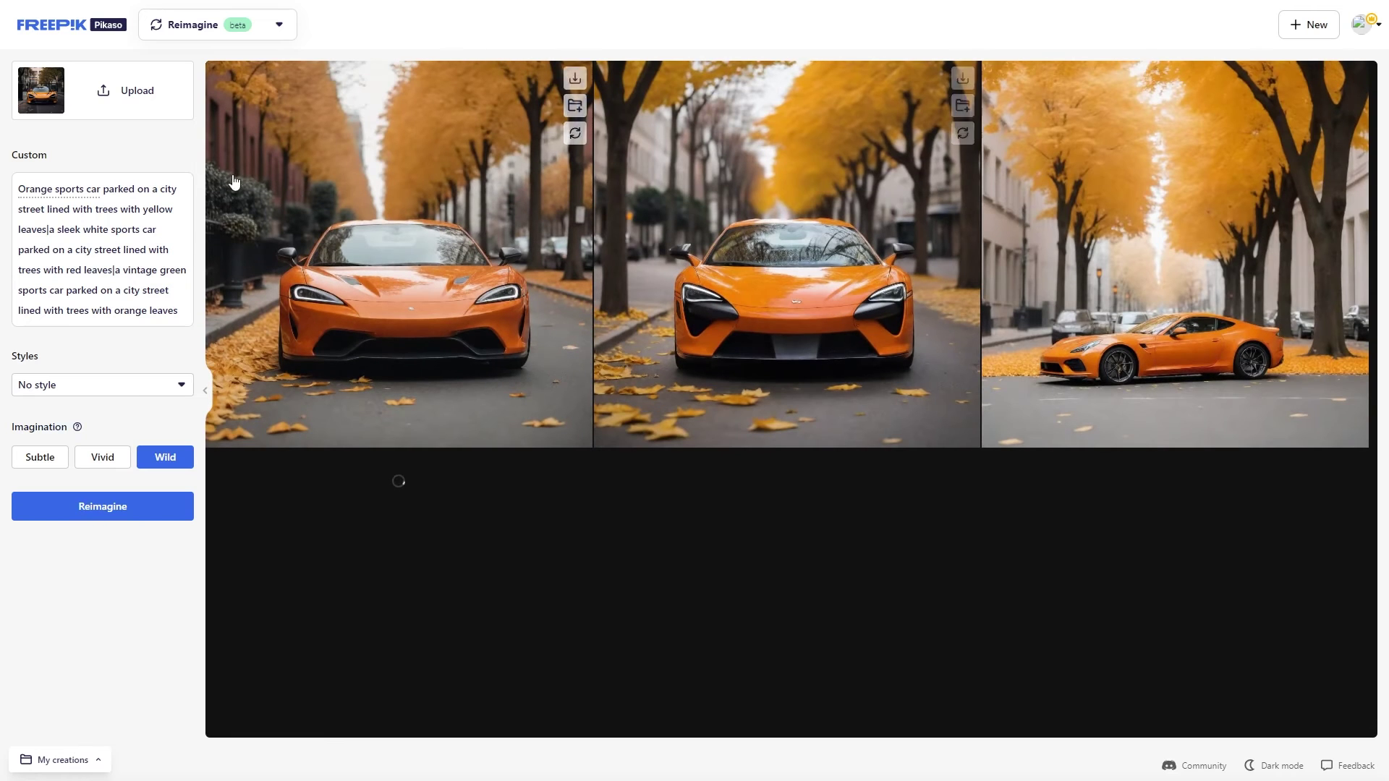
# Regenerate the orange sports car grid at Subtle imagination with no style.
pyautogui.click(40, 457)
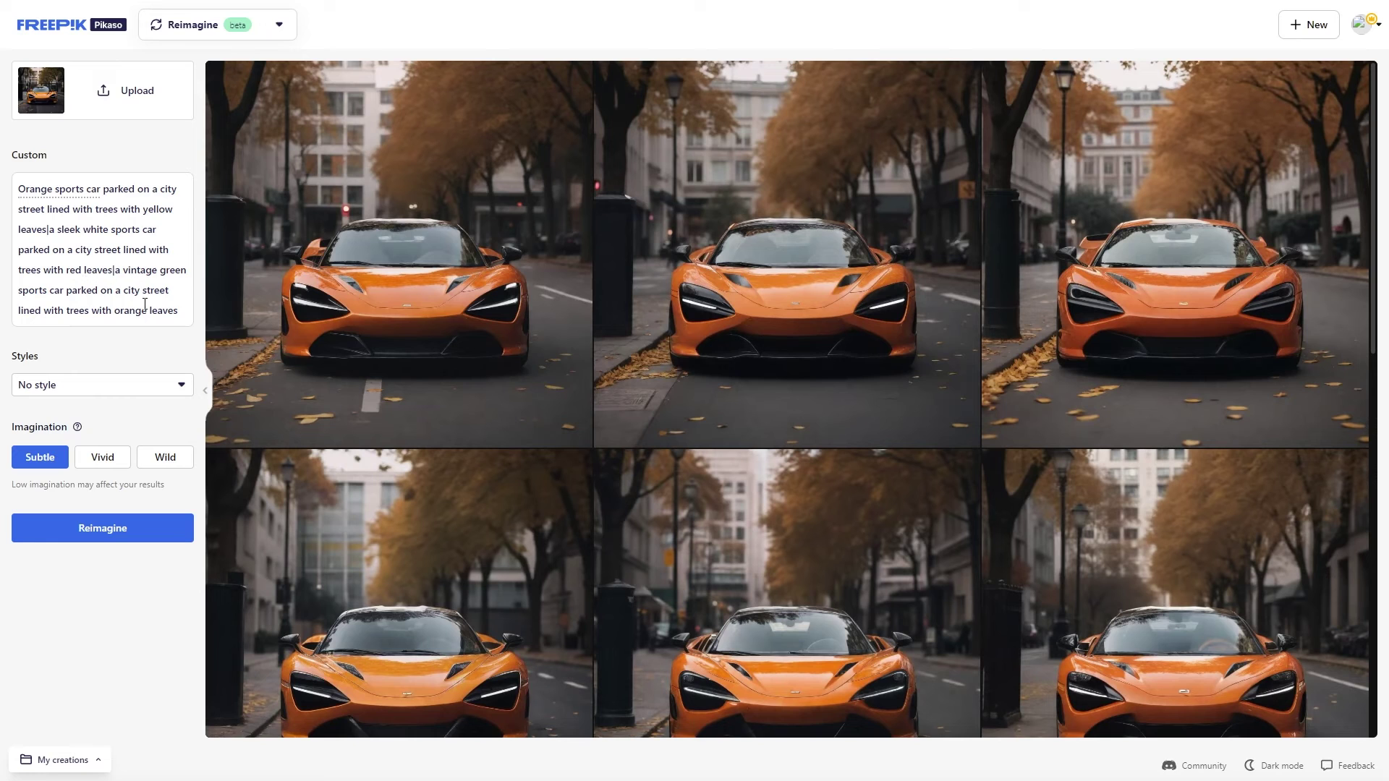
pyautogui.scroll(-3, 527, 397)
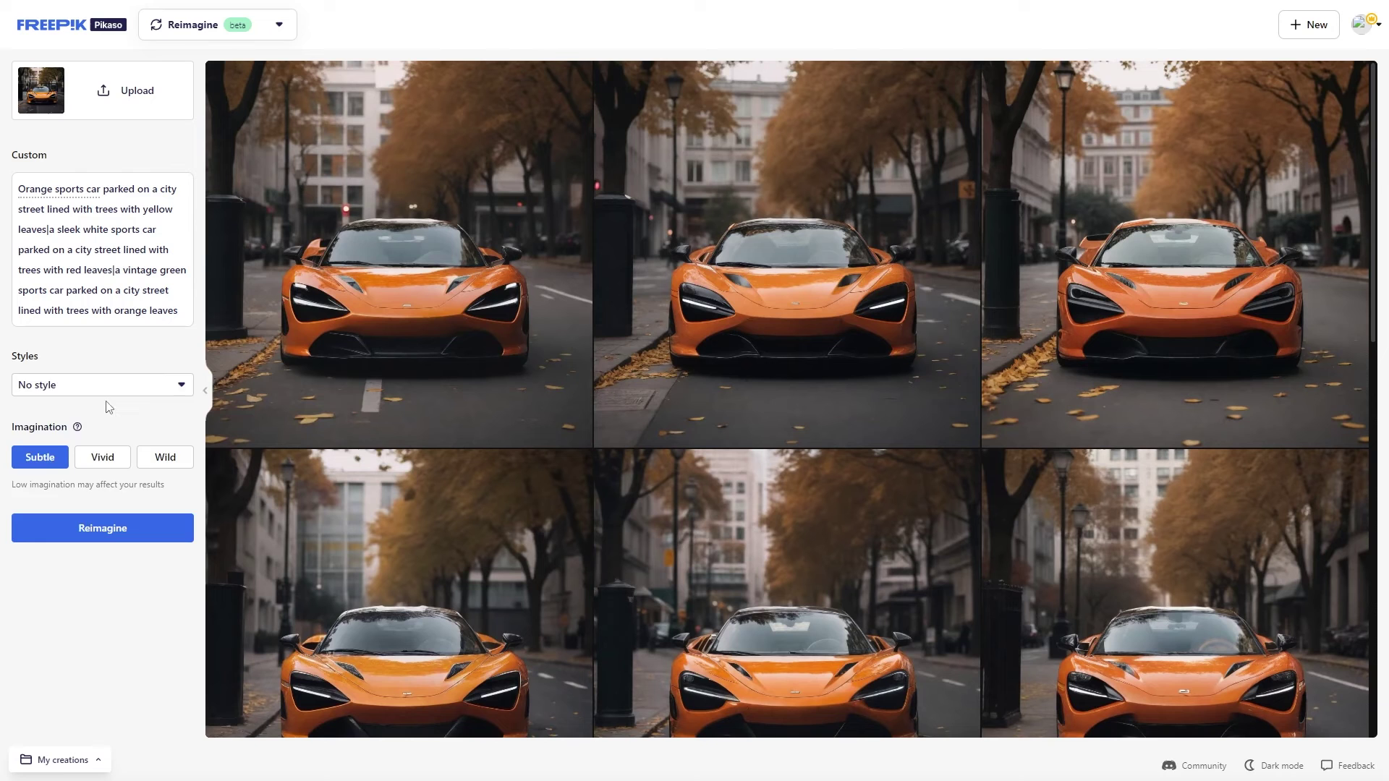
# Reimagine the sports car image in Digital Art style.
pyautogui.click(109, 394)
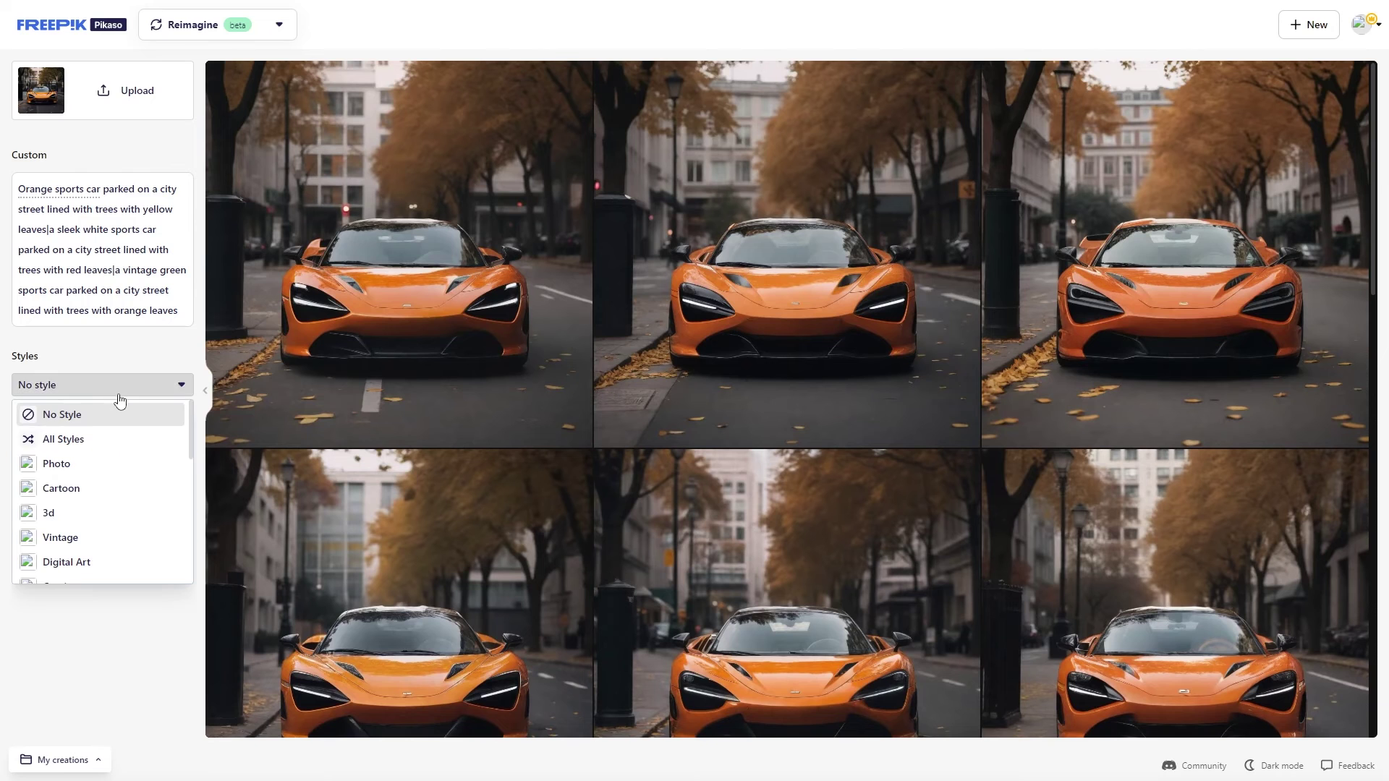
pyautogui.scroll(-1, 91, 477)
pyautogui.scroll(-1, 78, 456)
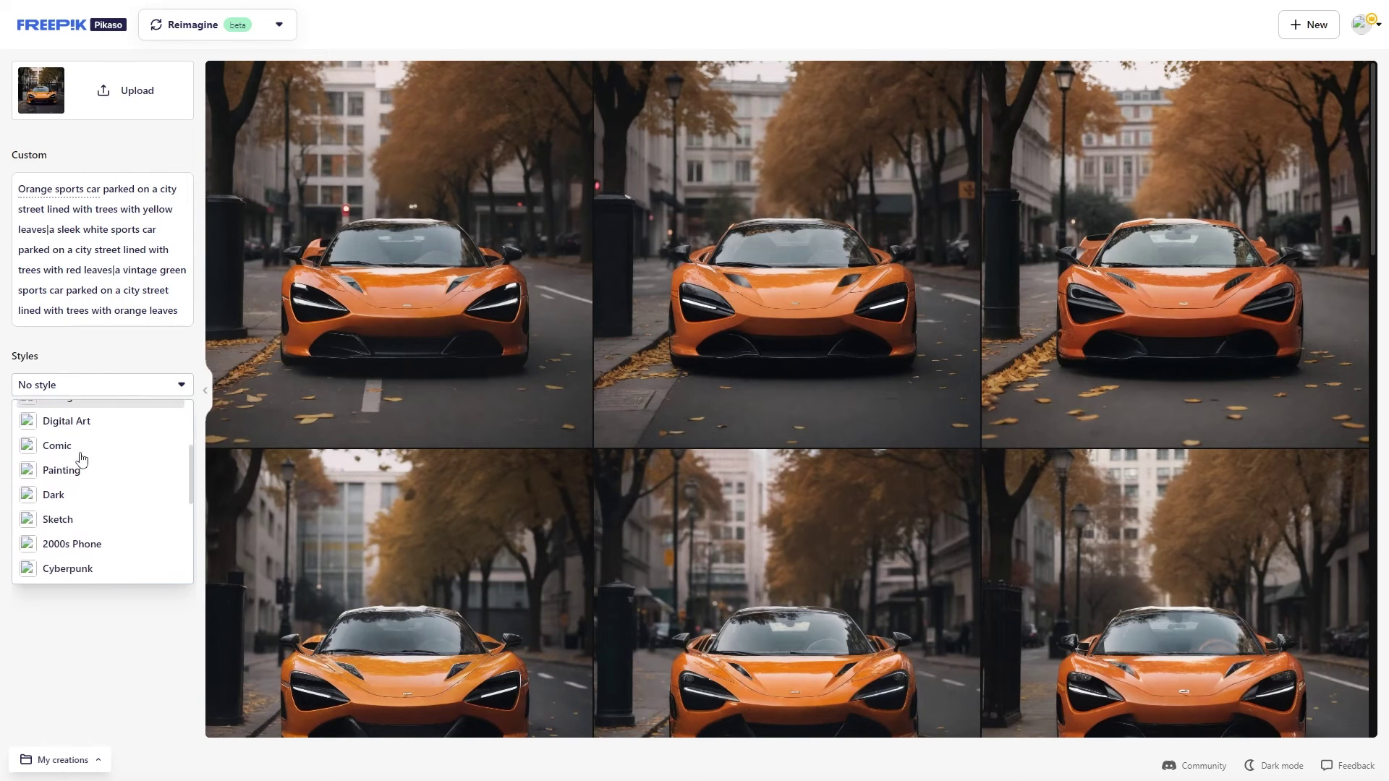
pyautogui.click(80, 416)
pyautogui.click(120, 518)
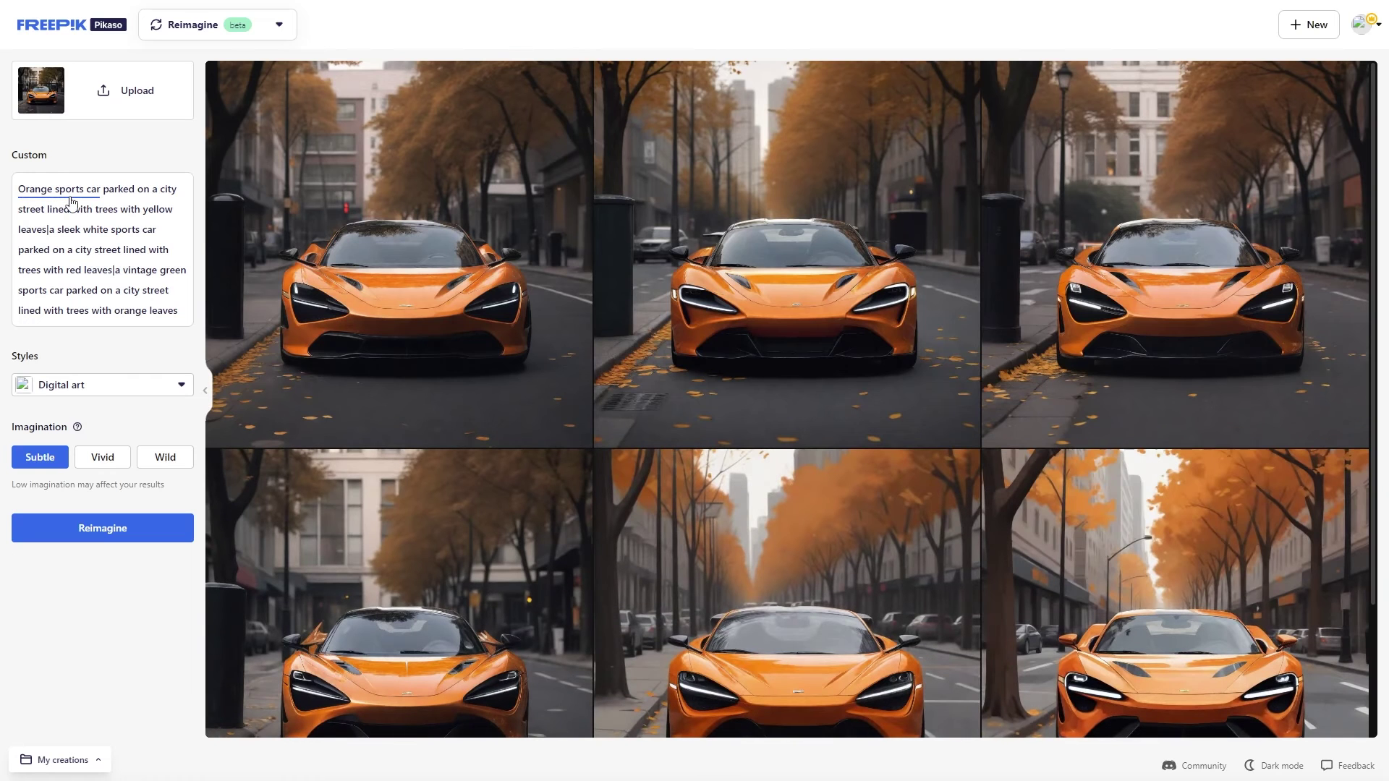
# Change the car phrase to 'Red sports car' and reimagine the image.
pyautogui.click(90, 199)
pyautogui.click(102, 191)
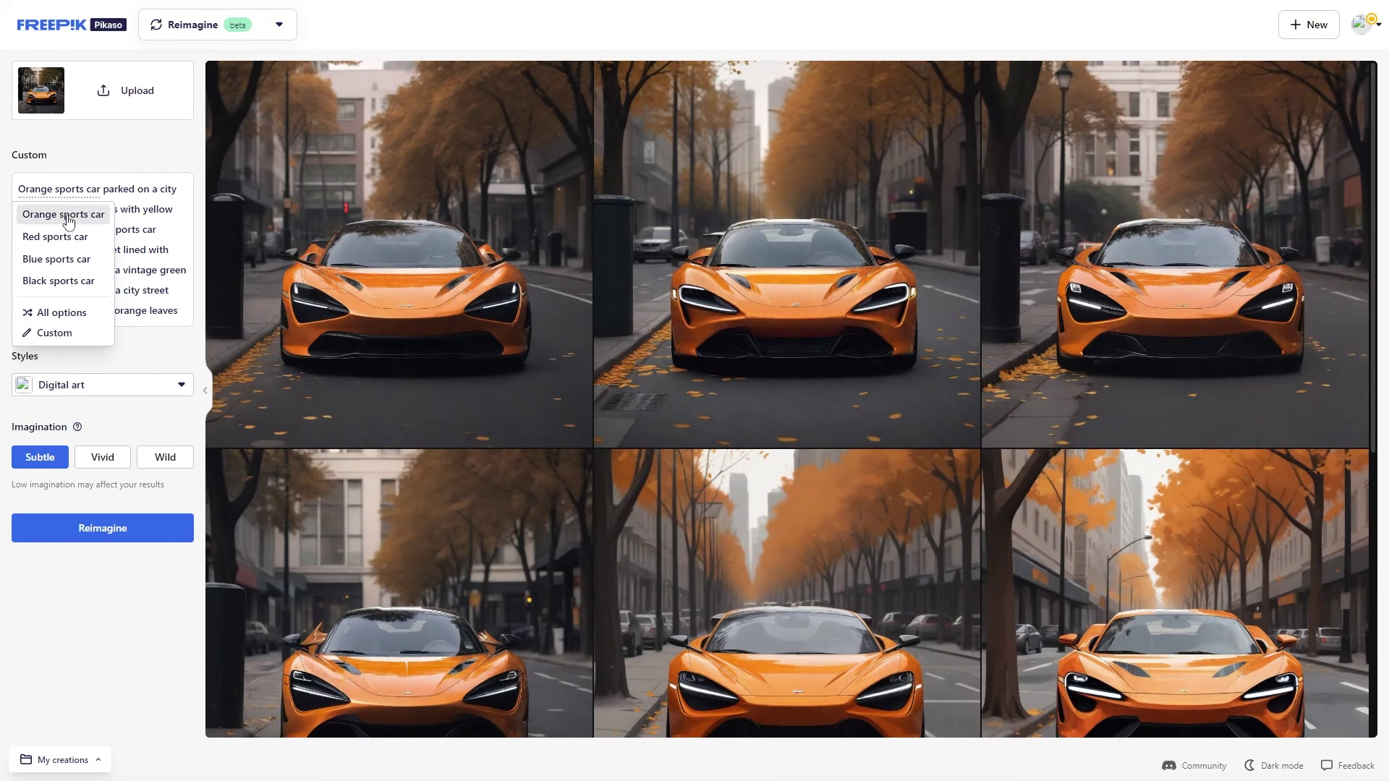
pyautogui.click(60, 236)
pyautogui.click(133, 527)
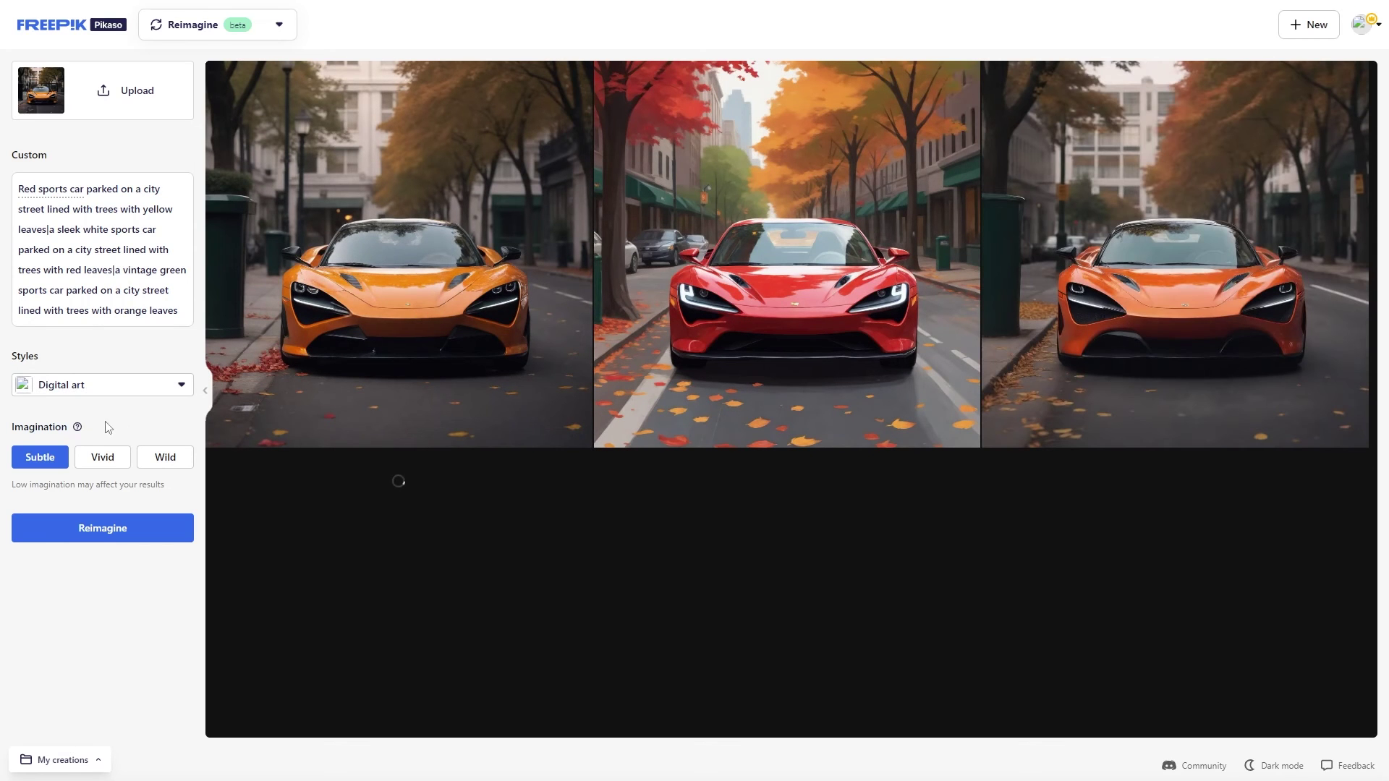
pyautogui.click(97, 386)
# Switch the style back to No style and browse the red and orange sports car results as they load.
pyautogui.click(91, 414)
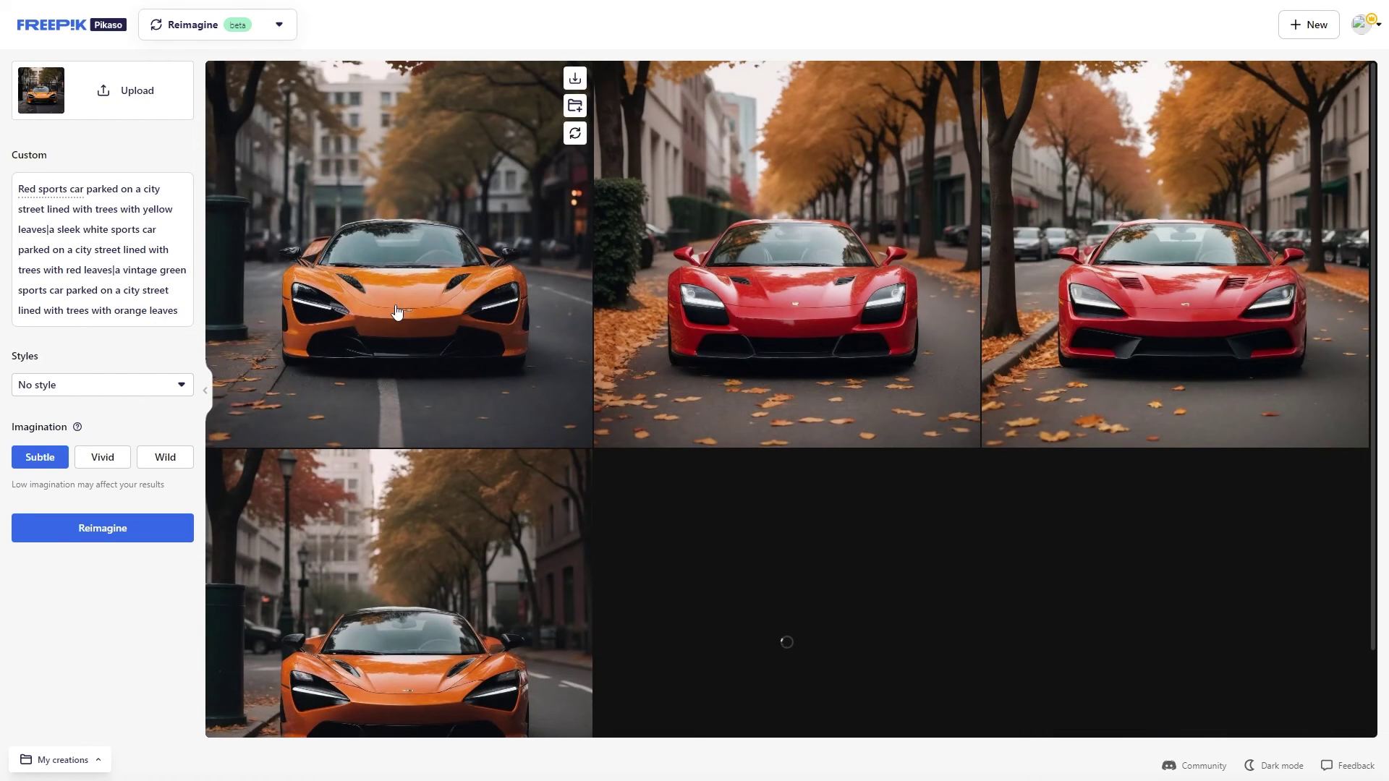
pyautogui.scroll(-6, 825, 443)
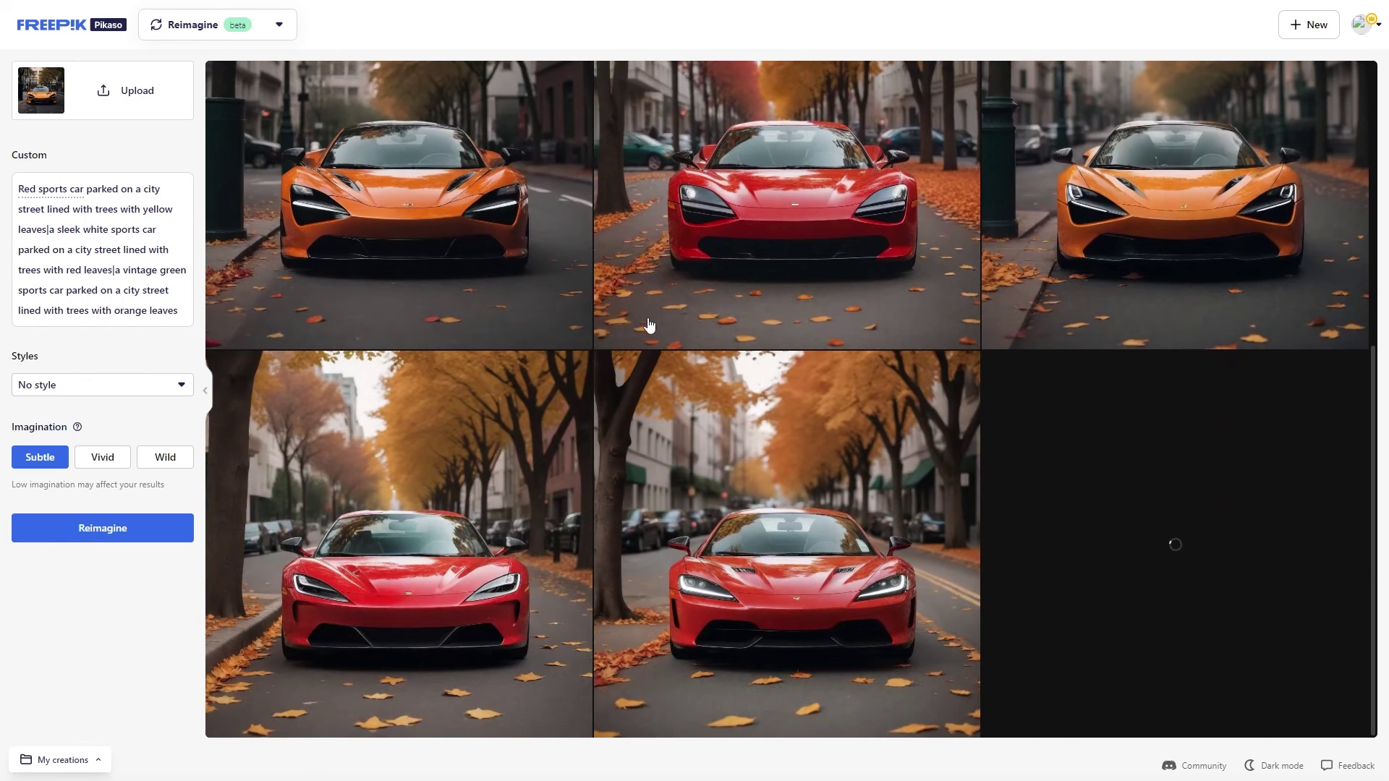
pyautogui.scroll(-5, 649, 326)
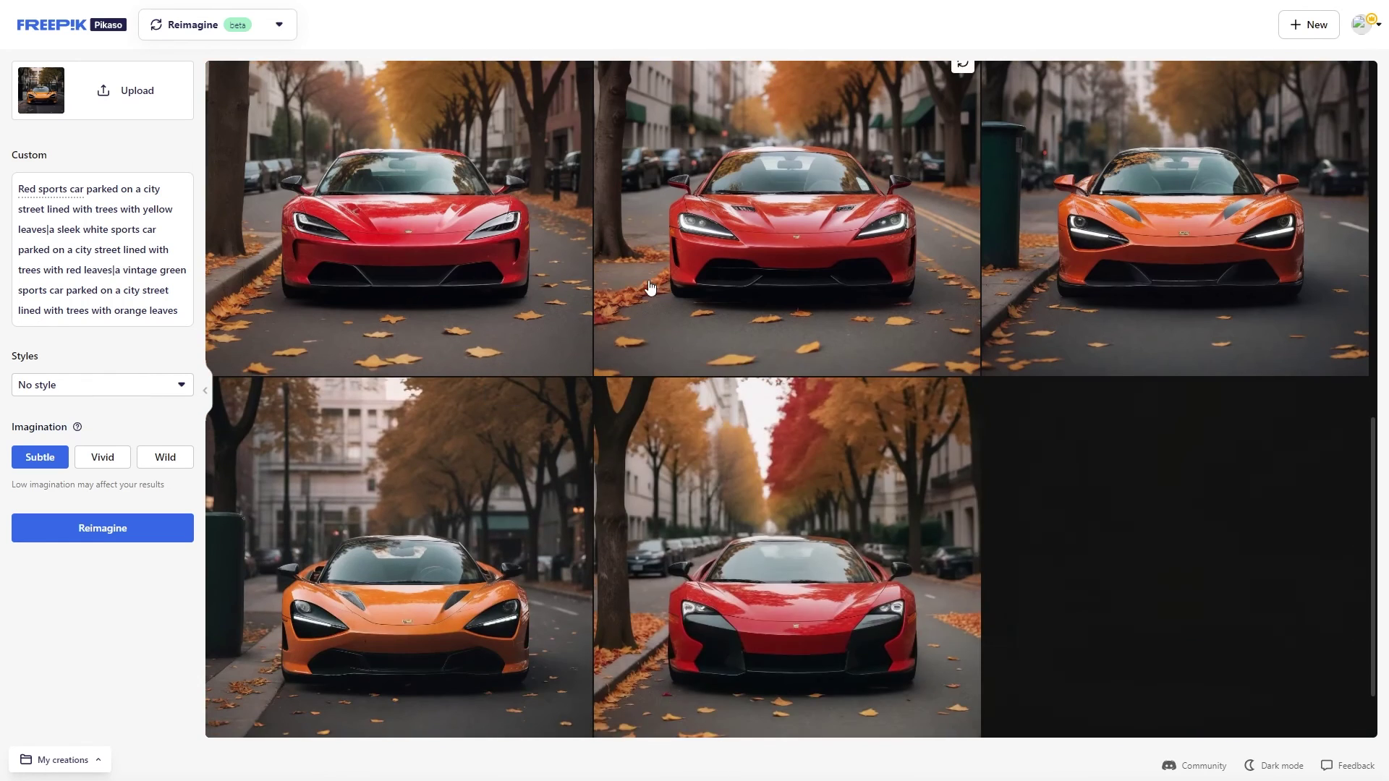
pyautogui.scroll(-10, 716, 406)
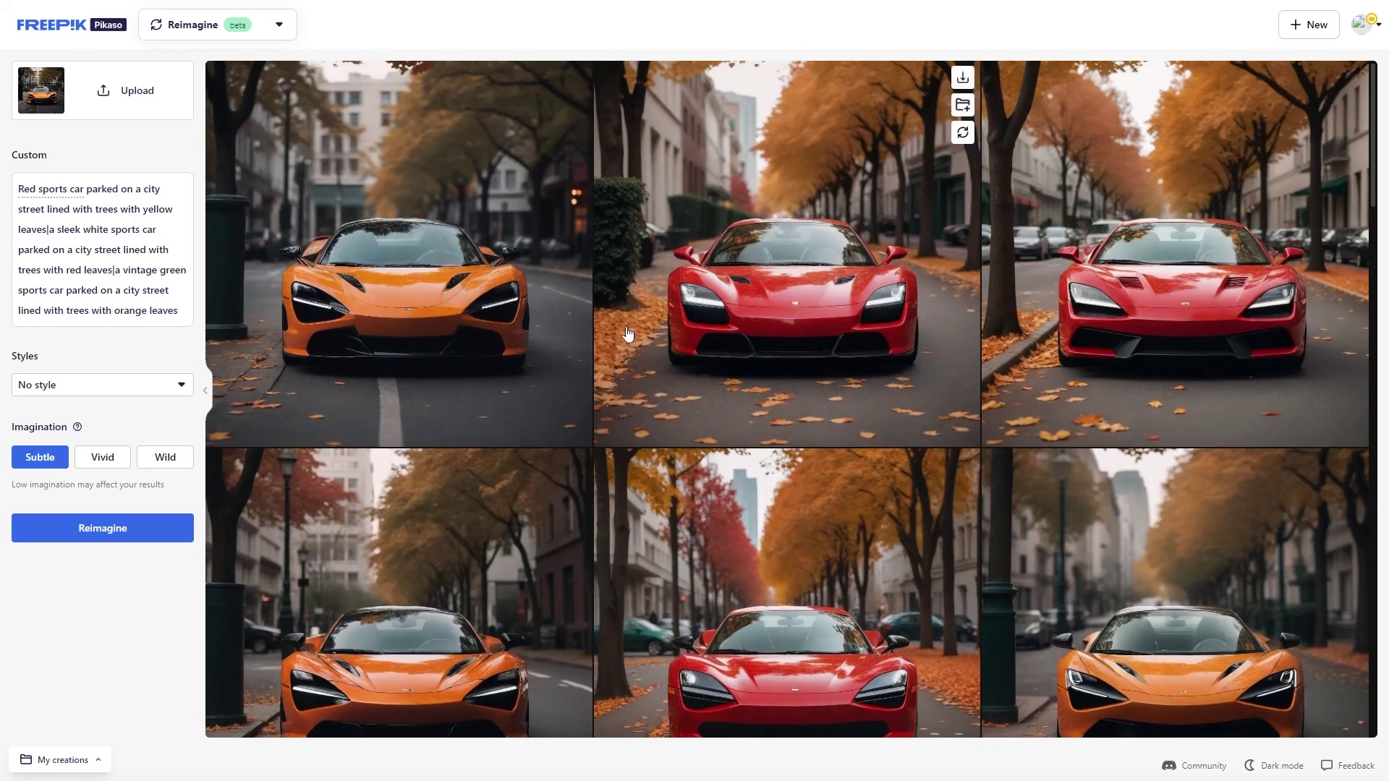
pyautogui.scroll(-10, 533, 331)
pyautogui.scroll(-20, 521, 368)
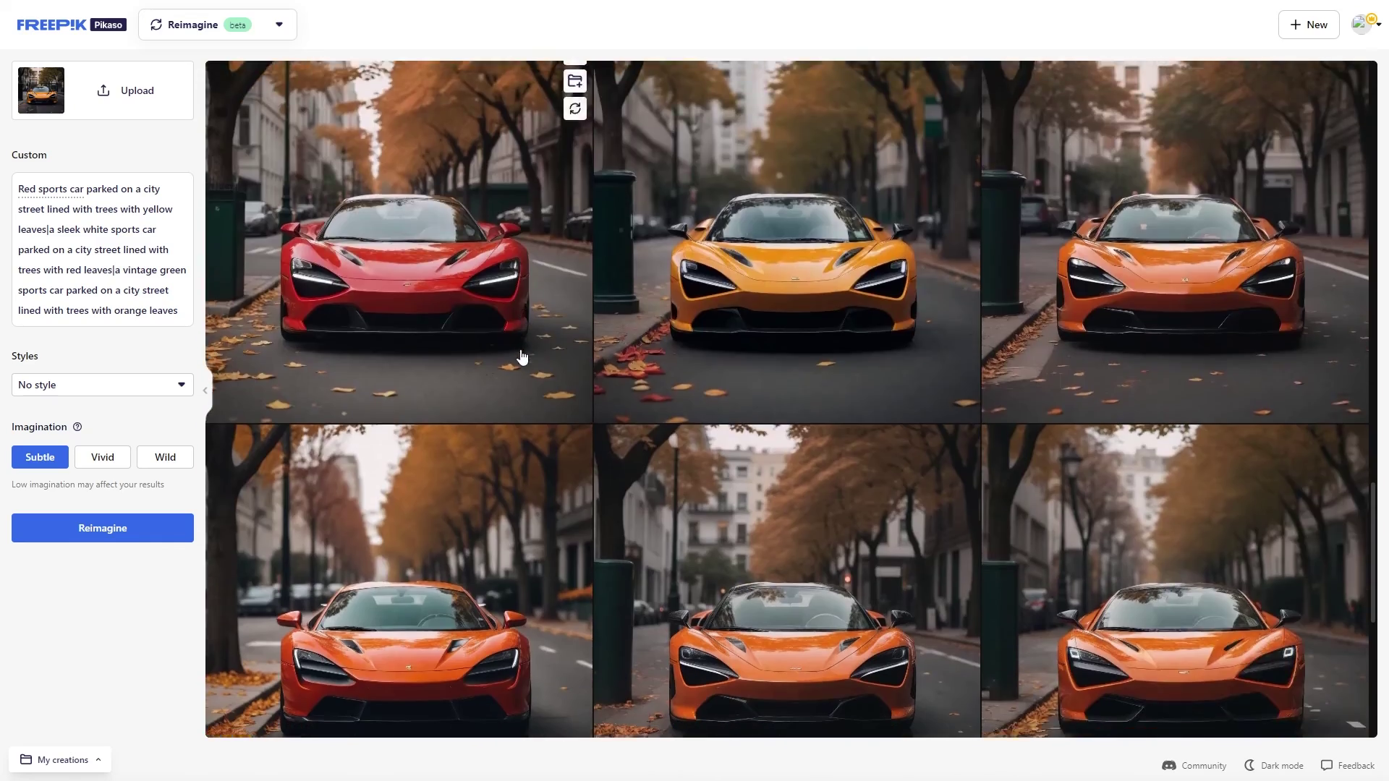
pyautogui.scroll(-15, 577, 264)
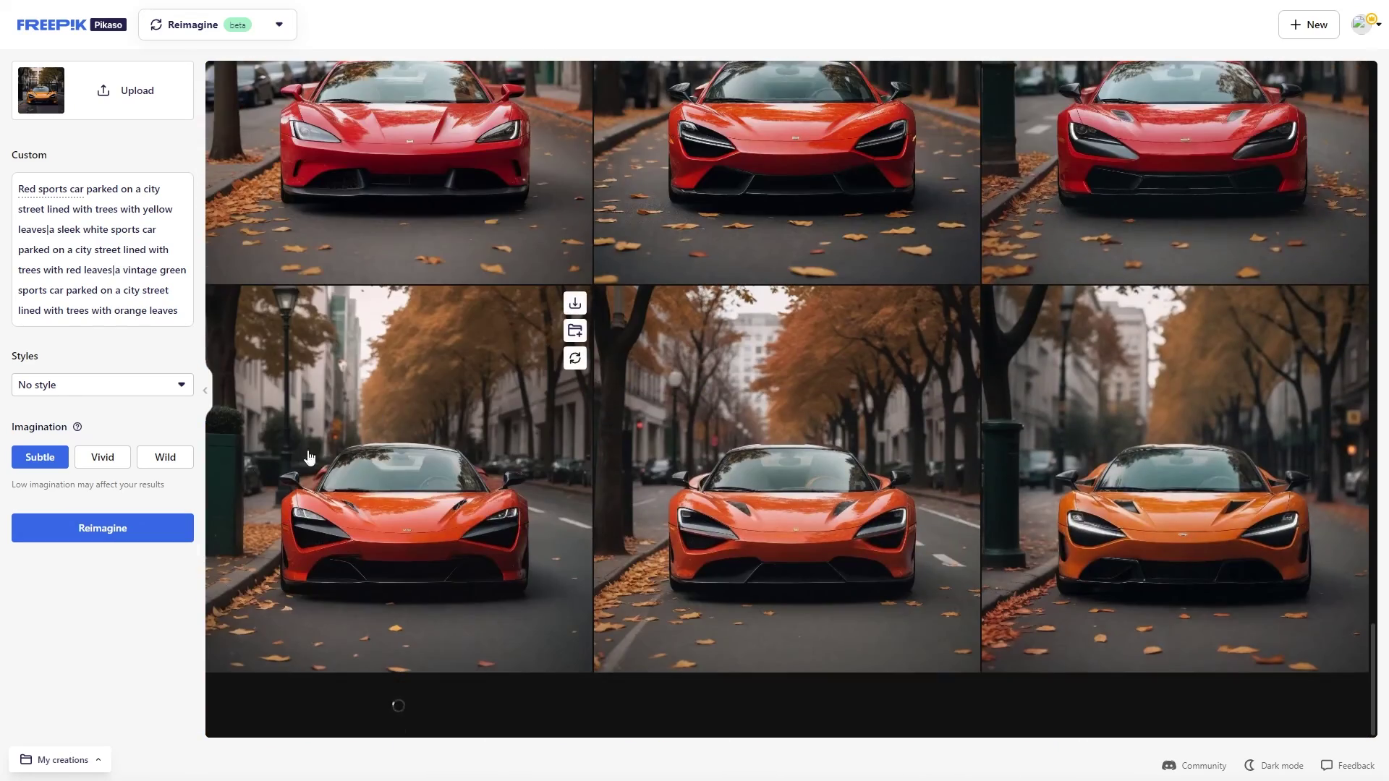
pyautogui.scroll(-5, 344, 197)
pyautogui.scroll(-15, 212, 458)
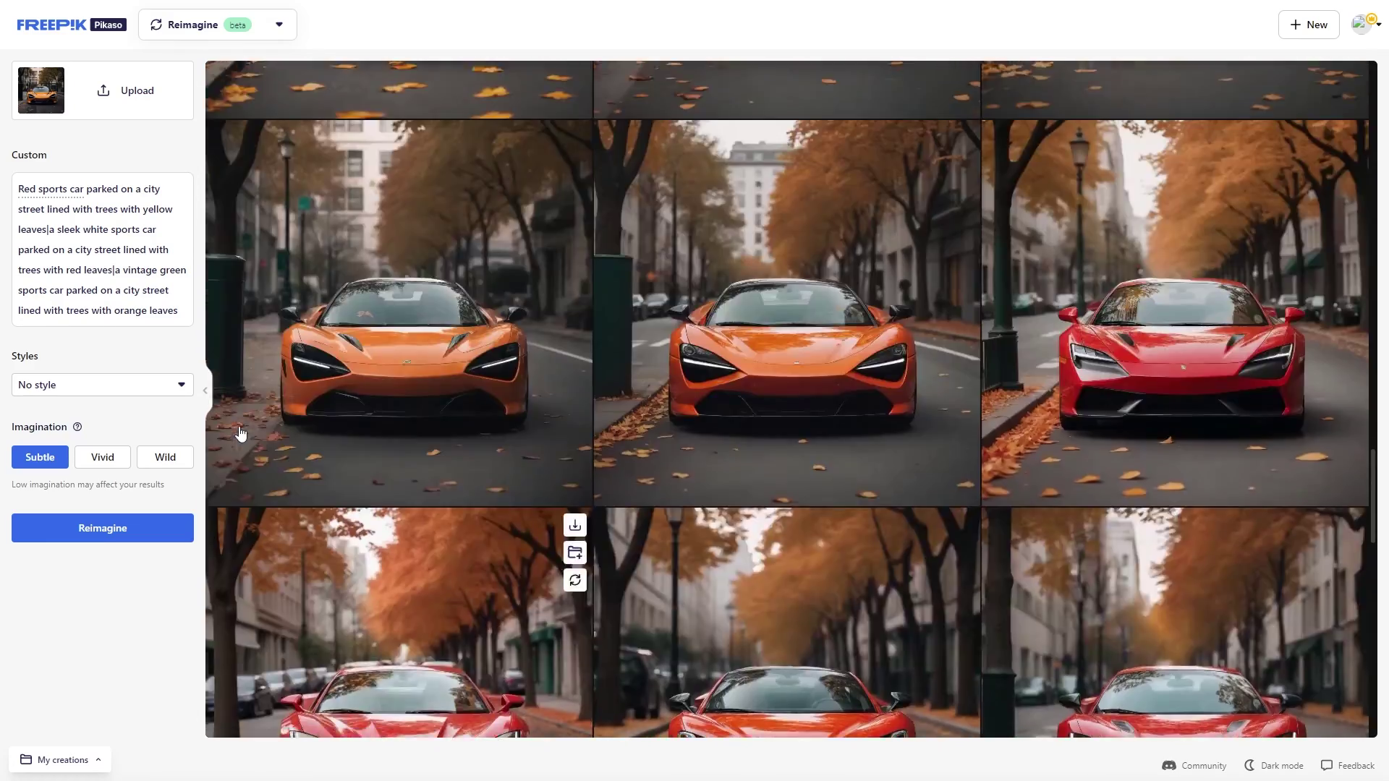
pyautogui.scroll(6, 370, 349)
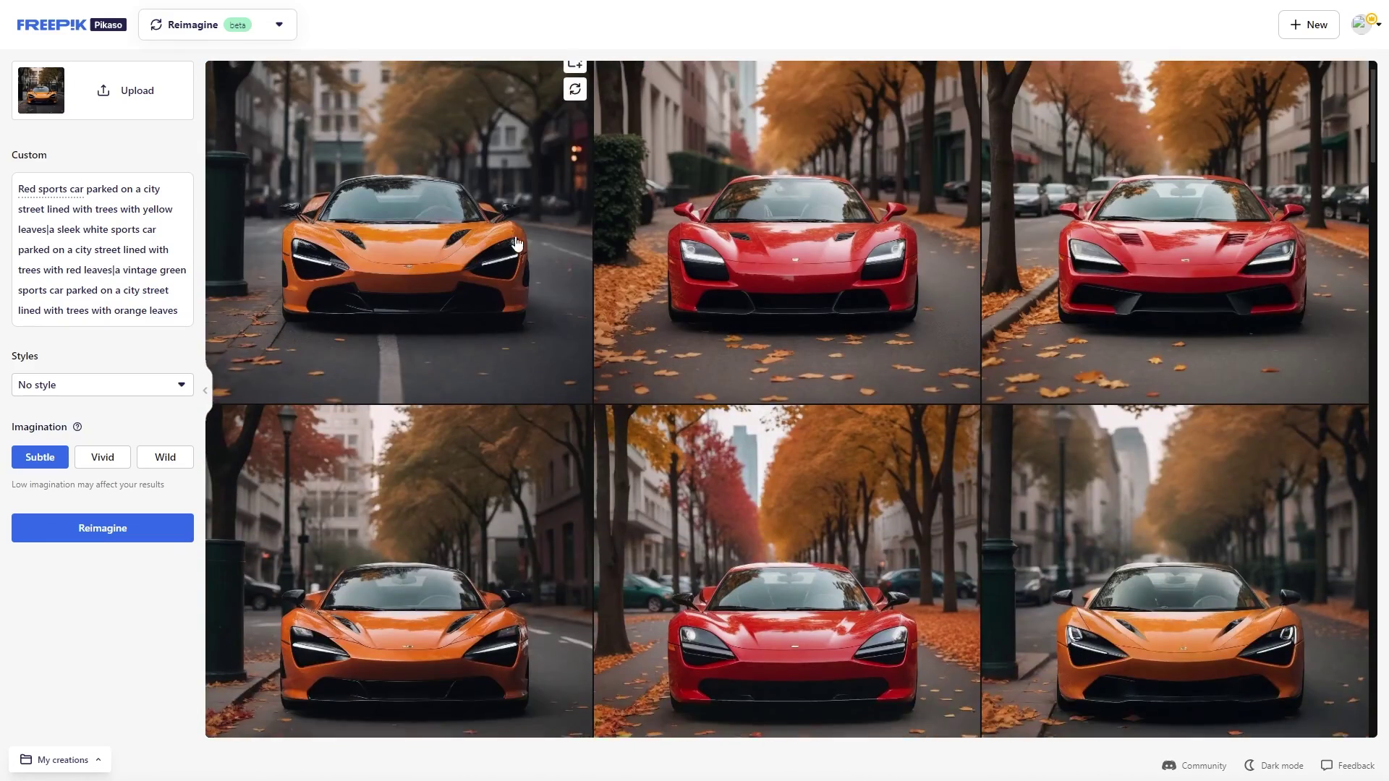
pyautogui.click(146, 394)
# Keep No style after browsing the styles list, then select the prompt text after 'Red sports car' through the second 'lined with'.
pyautogui.click(145, 394)
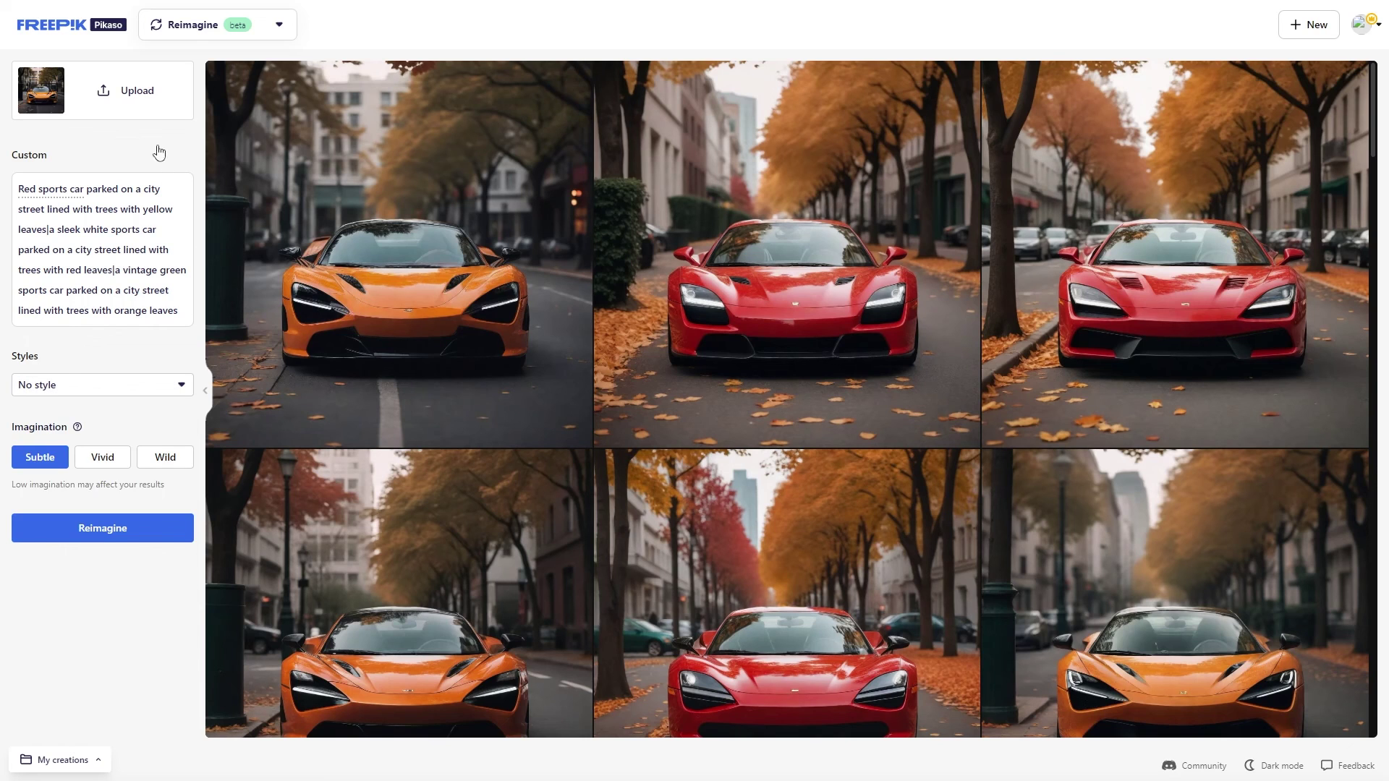
pyautogui.click(99, 390)
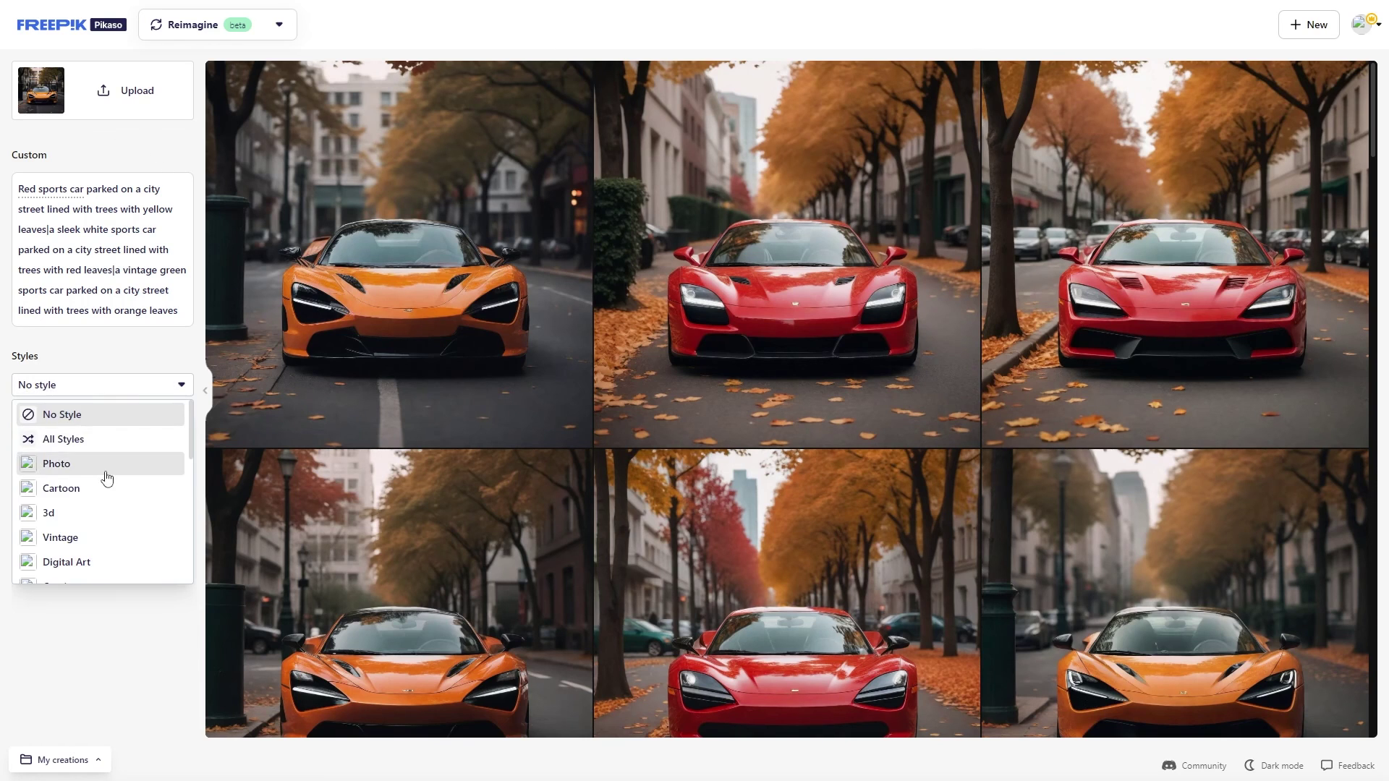
pyautogui.scroll(-5, 105, 477)
pyautogui.scroll(-3, 88, 470)
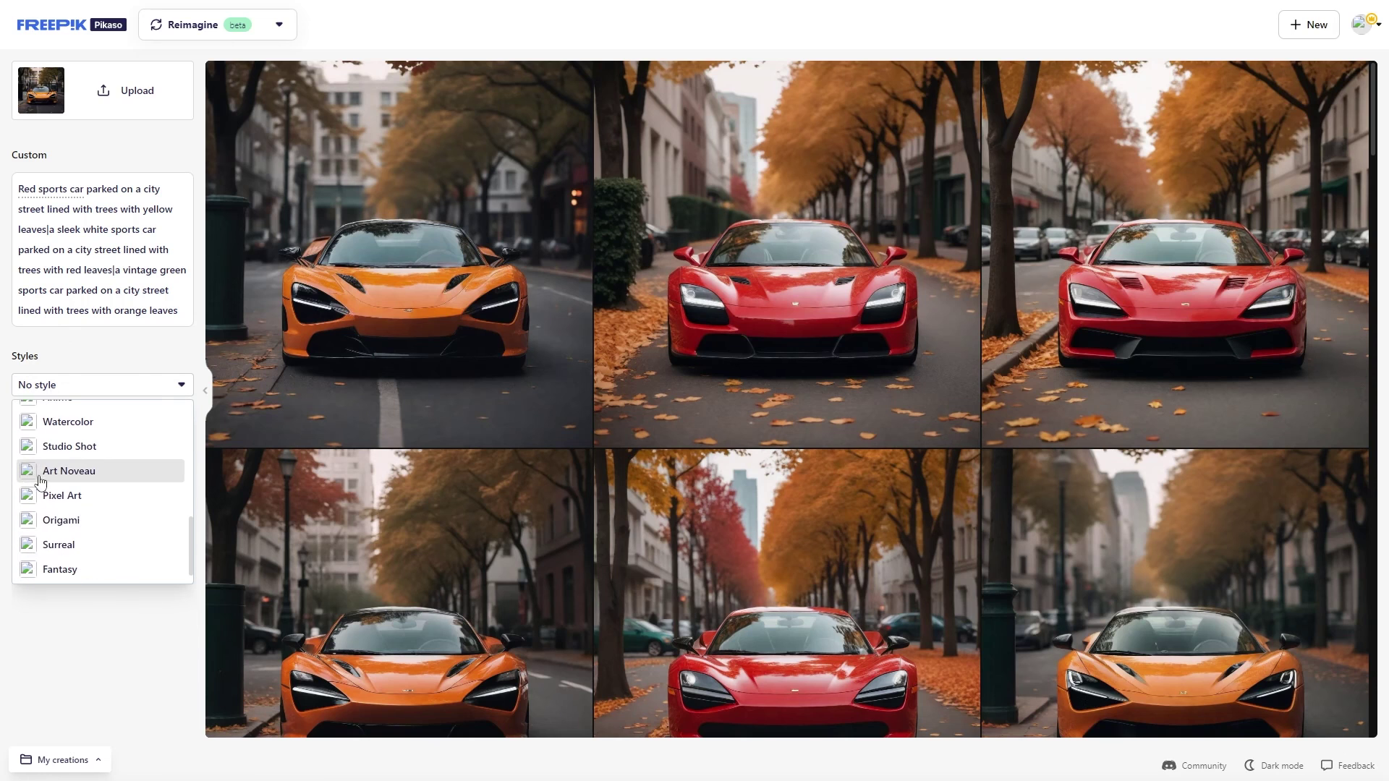
pyautogui.scroll(8, 75, 496)
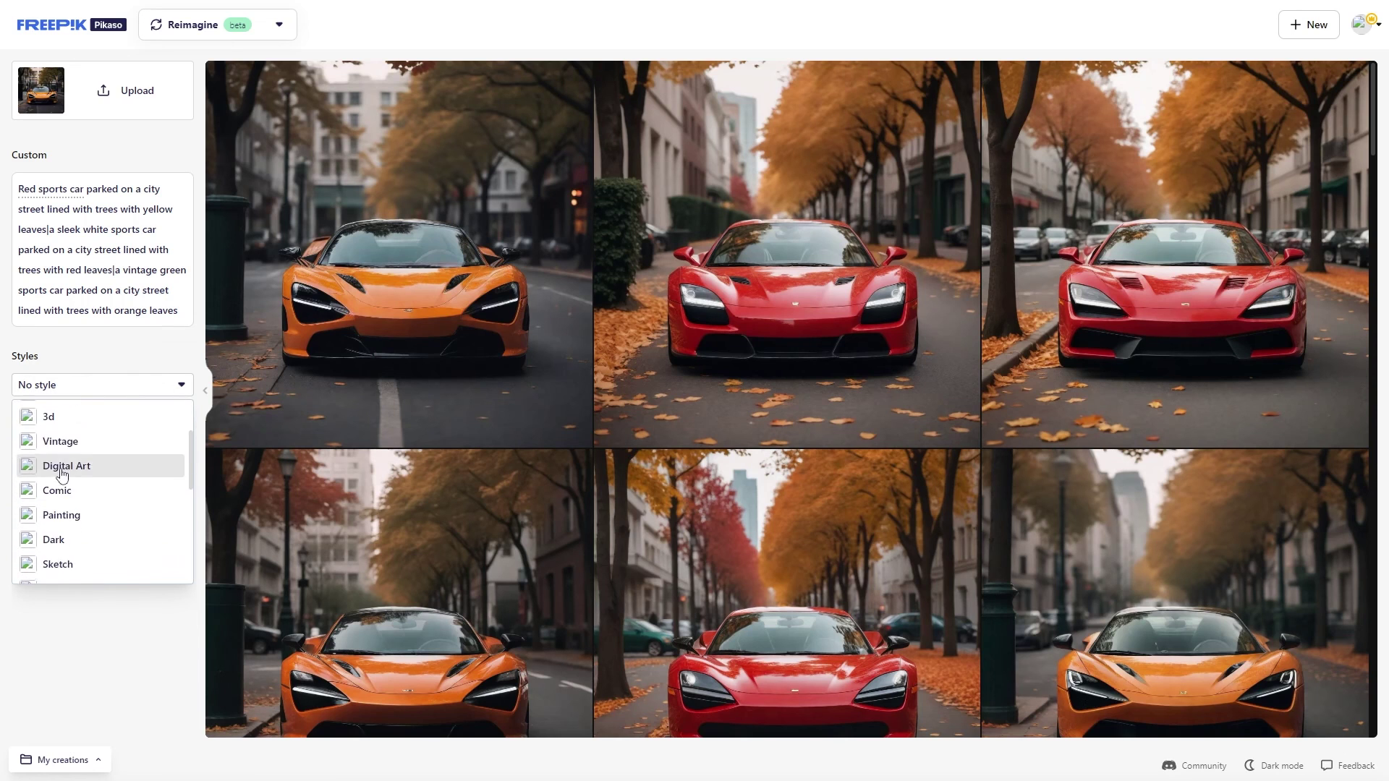
pyautogui.click(139, 378)
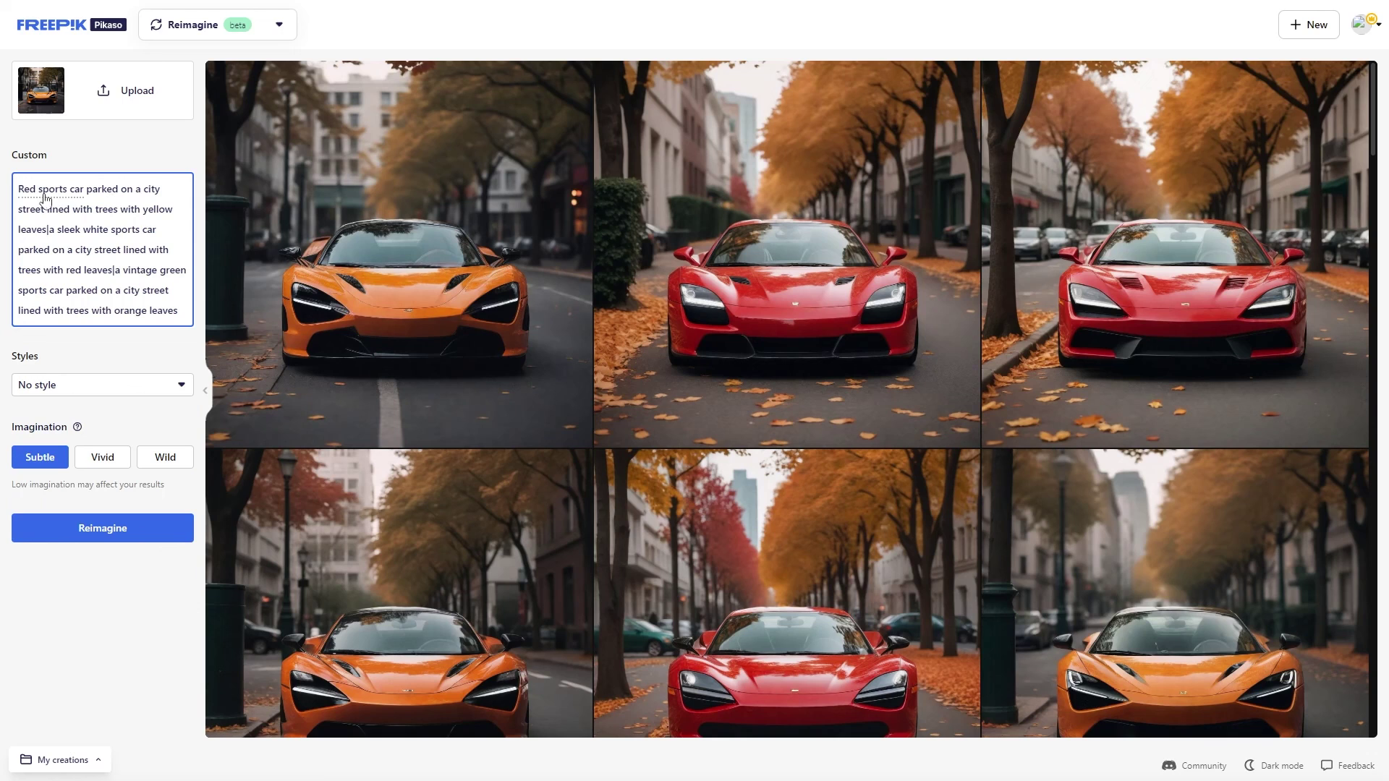
pyautogui.moveTo(120, 209); pyautogui.dragTo(174, 251)
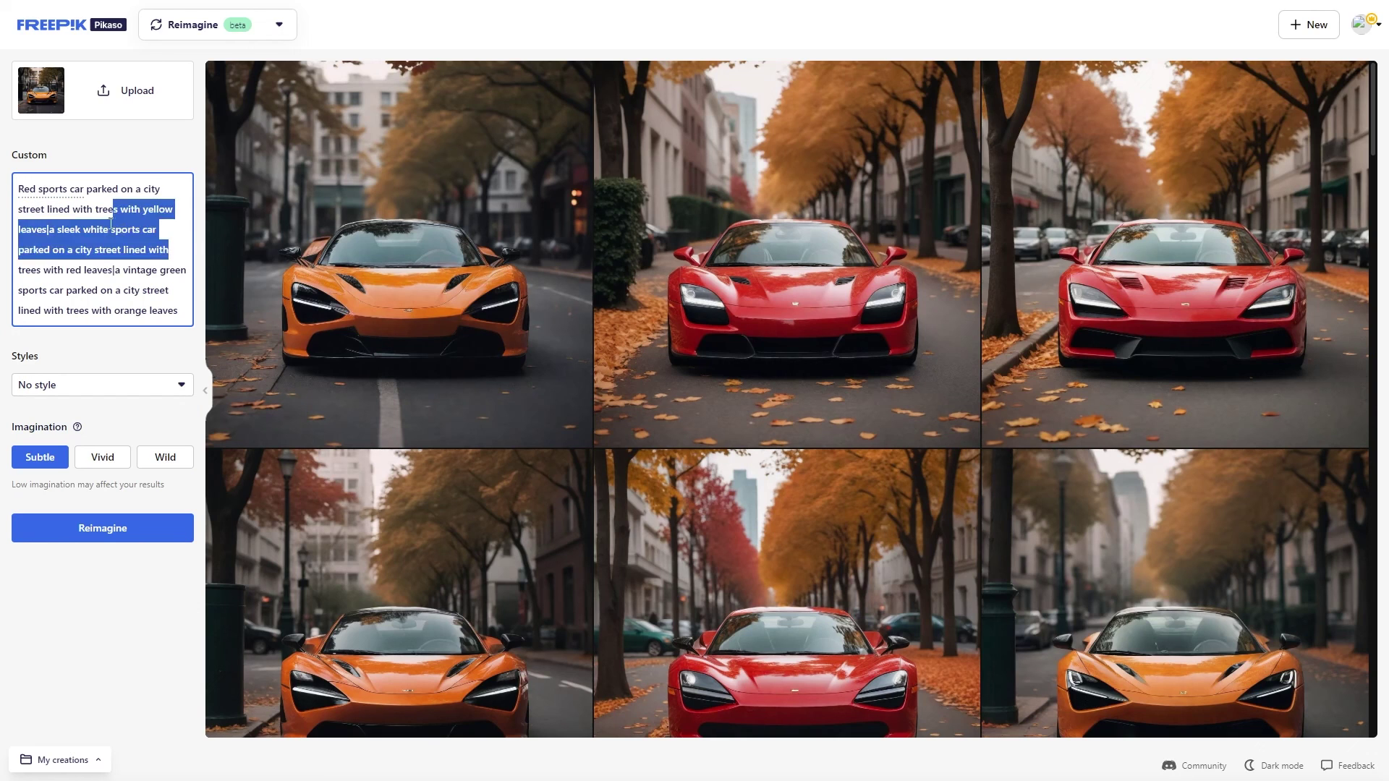
pyautogui.moveTo(87, 188); pyautogui.dragTo(183, 251)
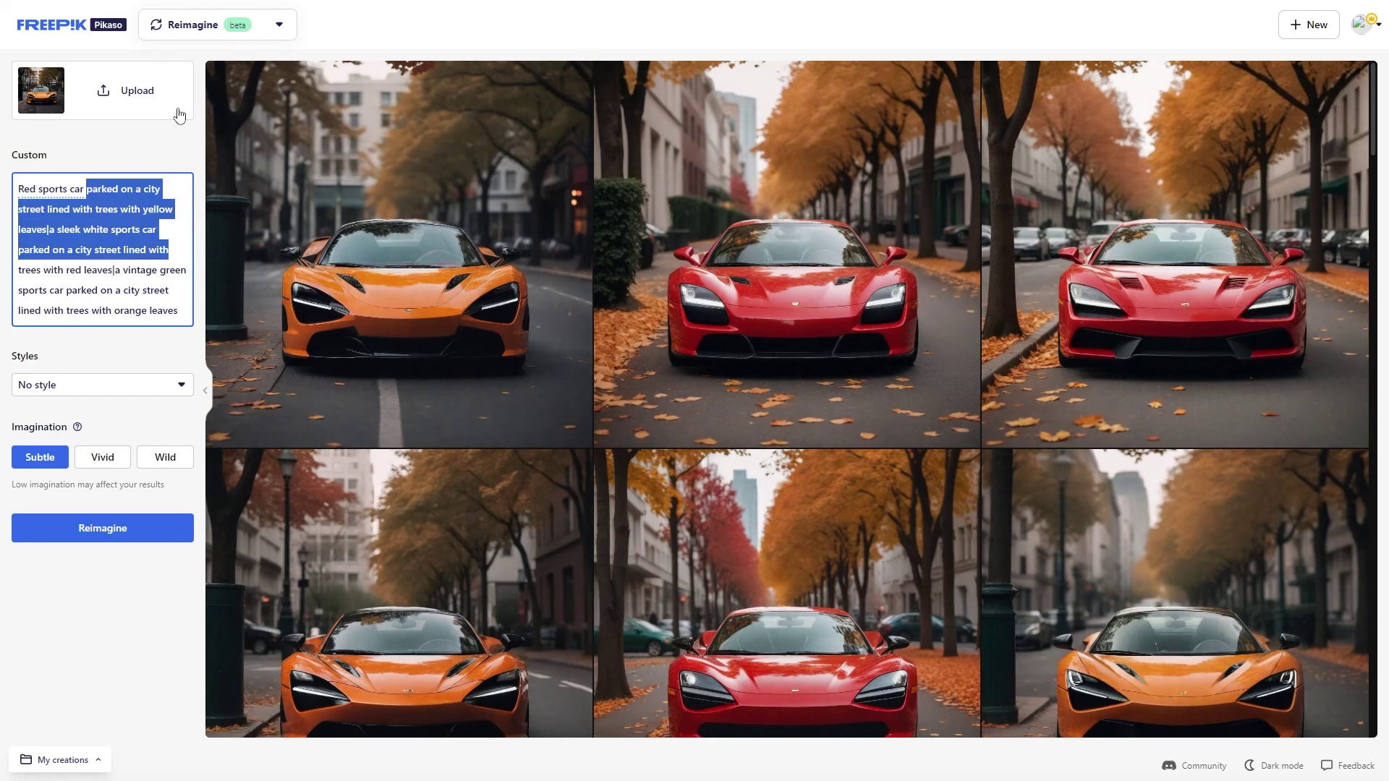